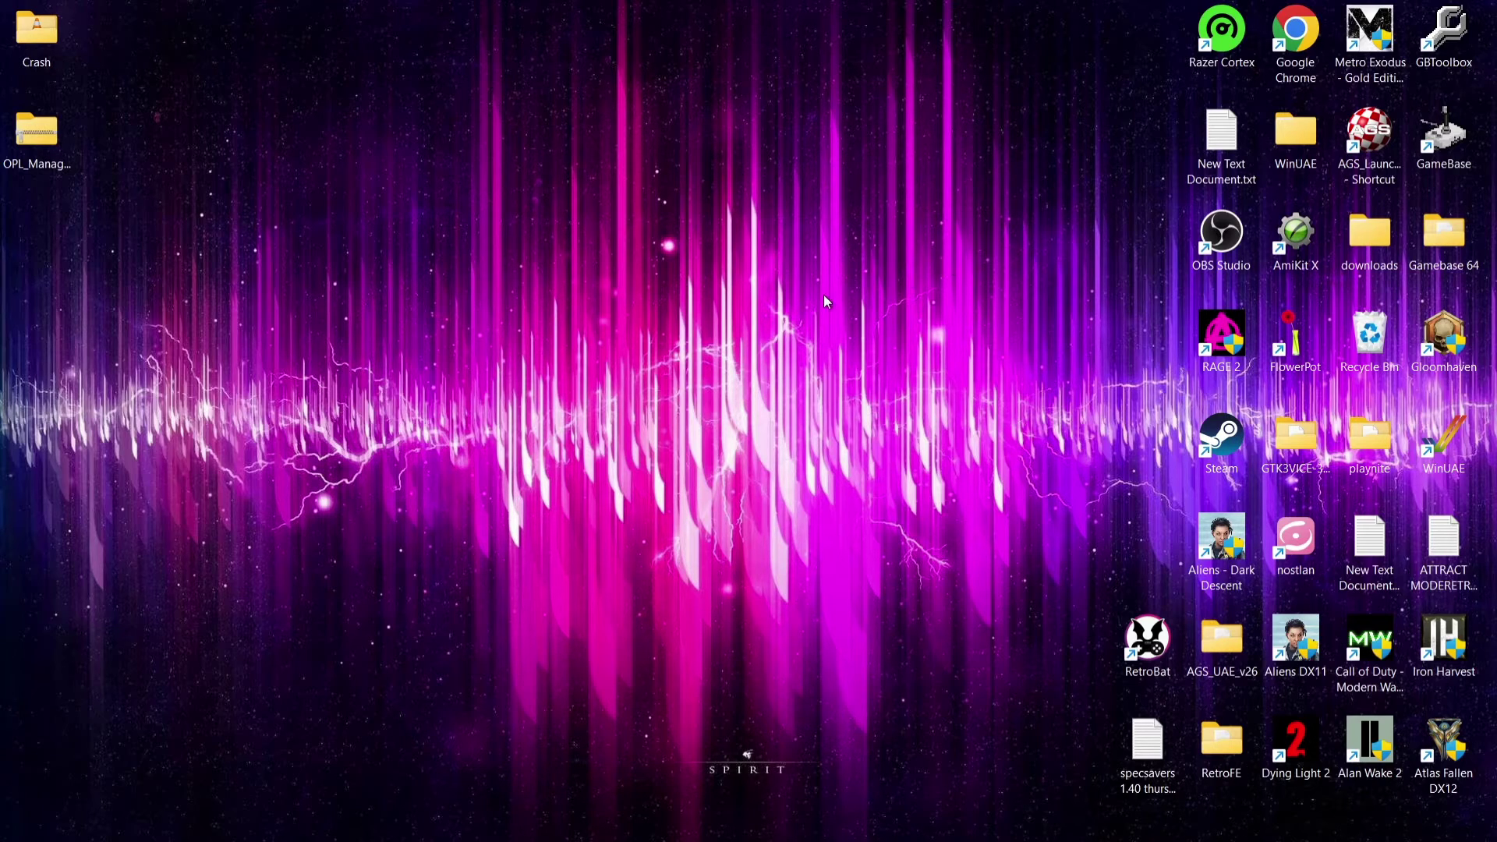
Open OPL_Manager_V22.4.zip from the desktop to view its contents.
click(814, 817)
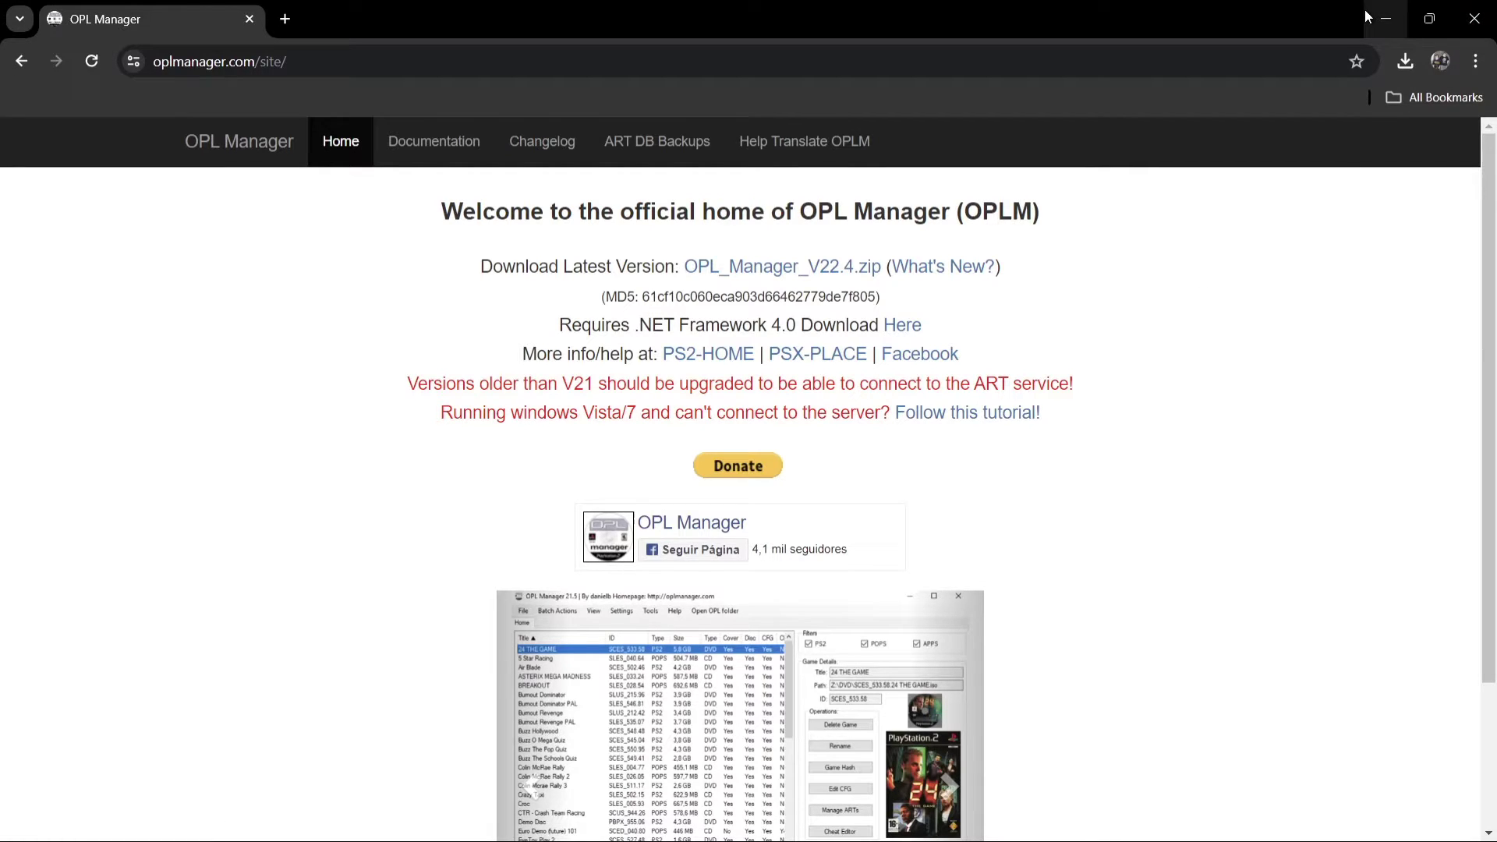
click(1384, 20)
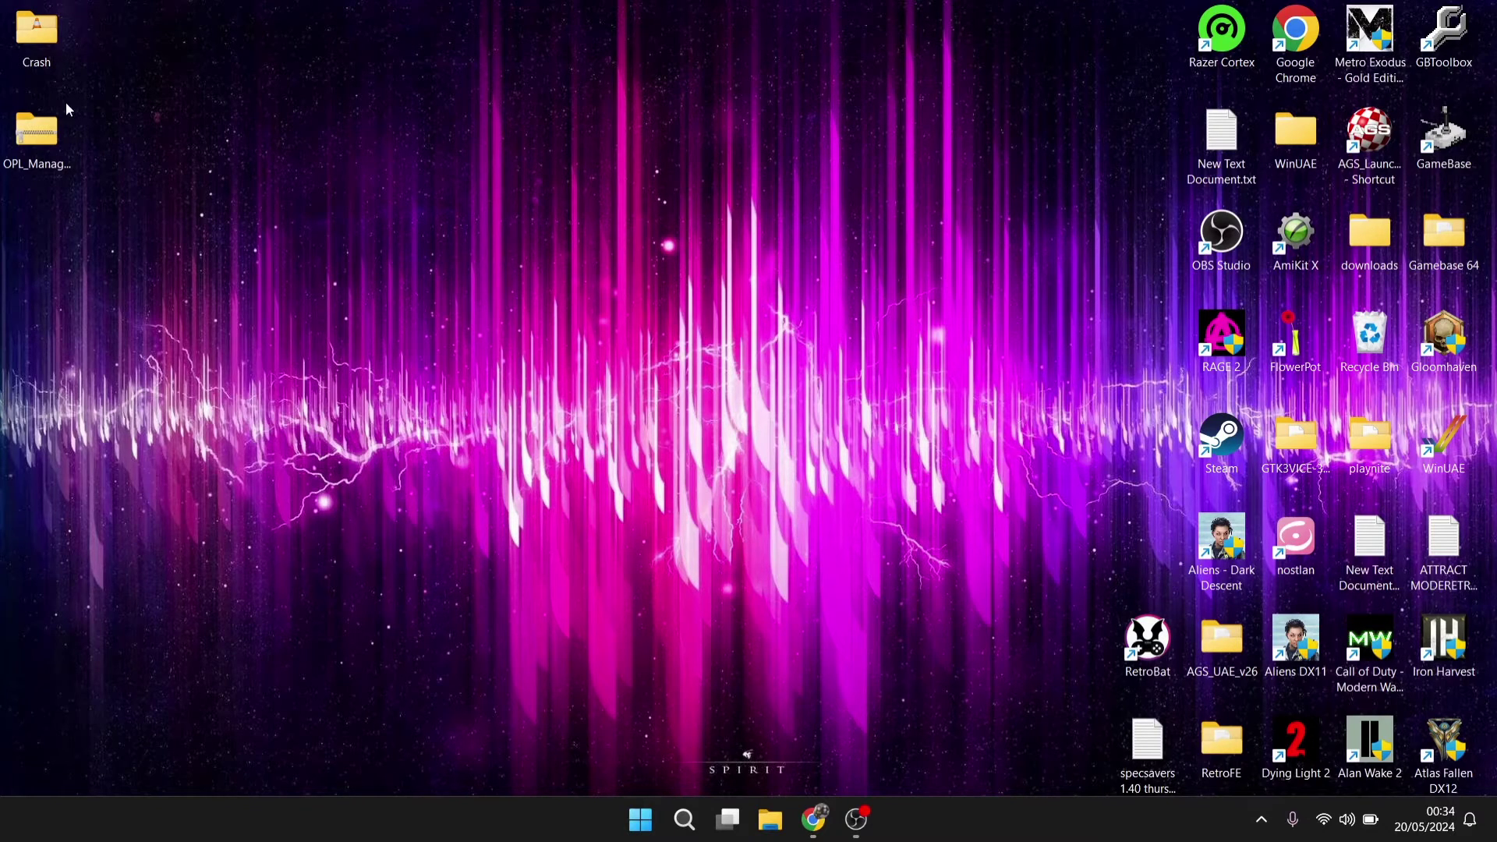
double_click(37, 153)
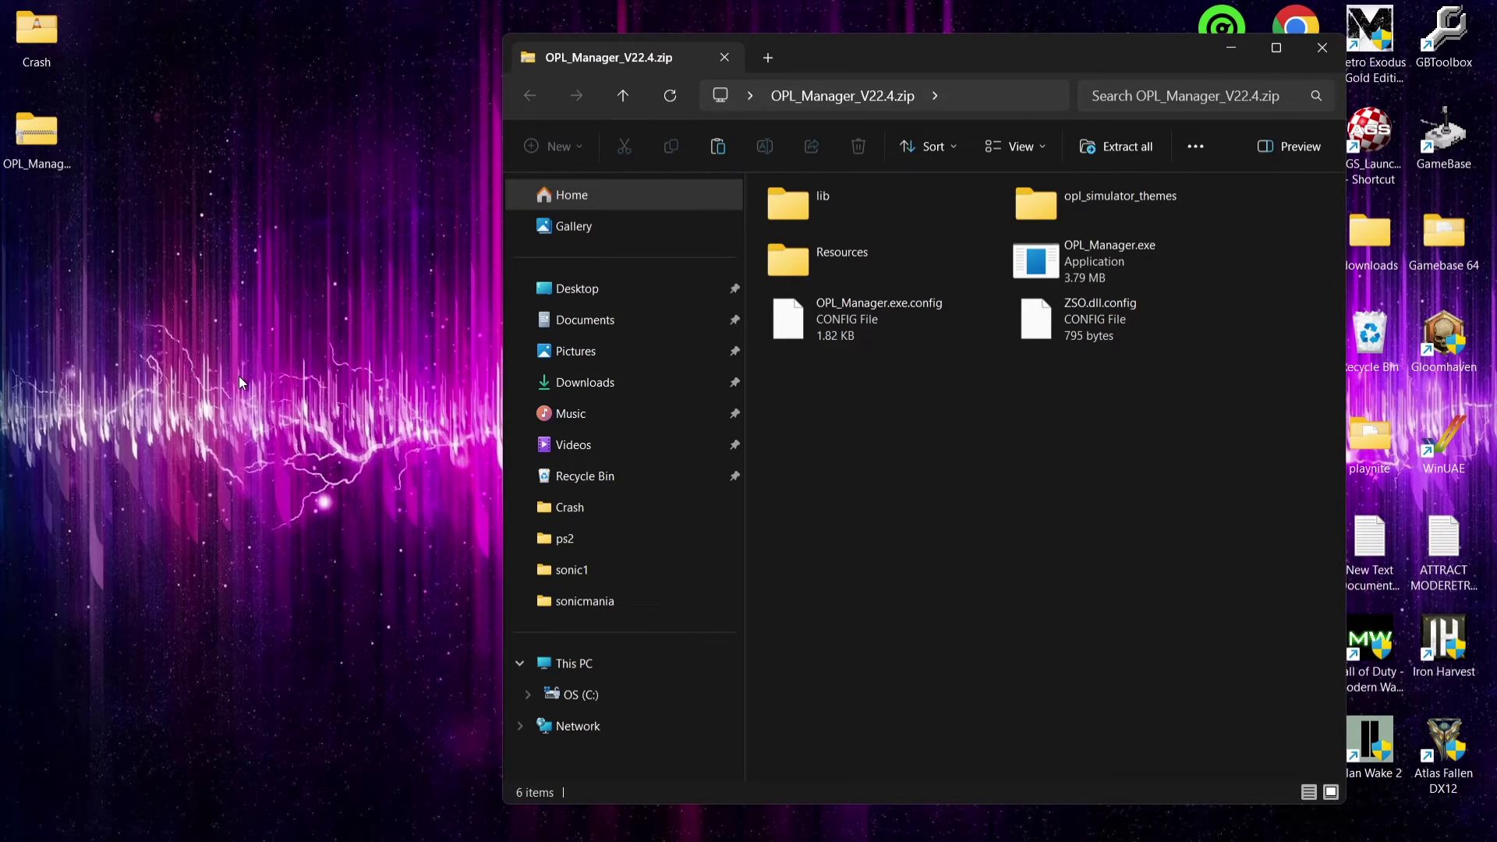
Create a desktop folder named lol and drag all the zip's contents into it.
right_click(358, 374)
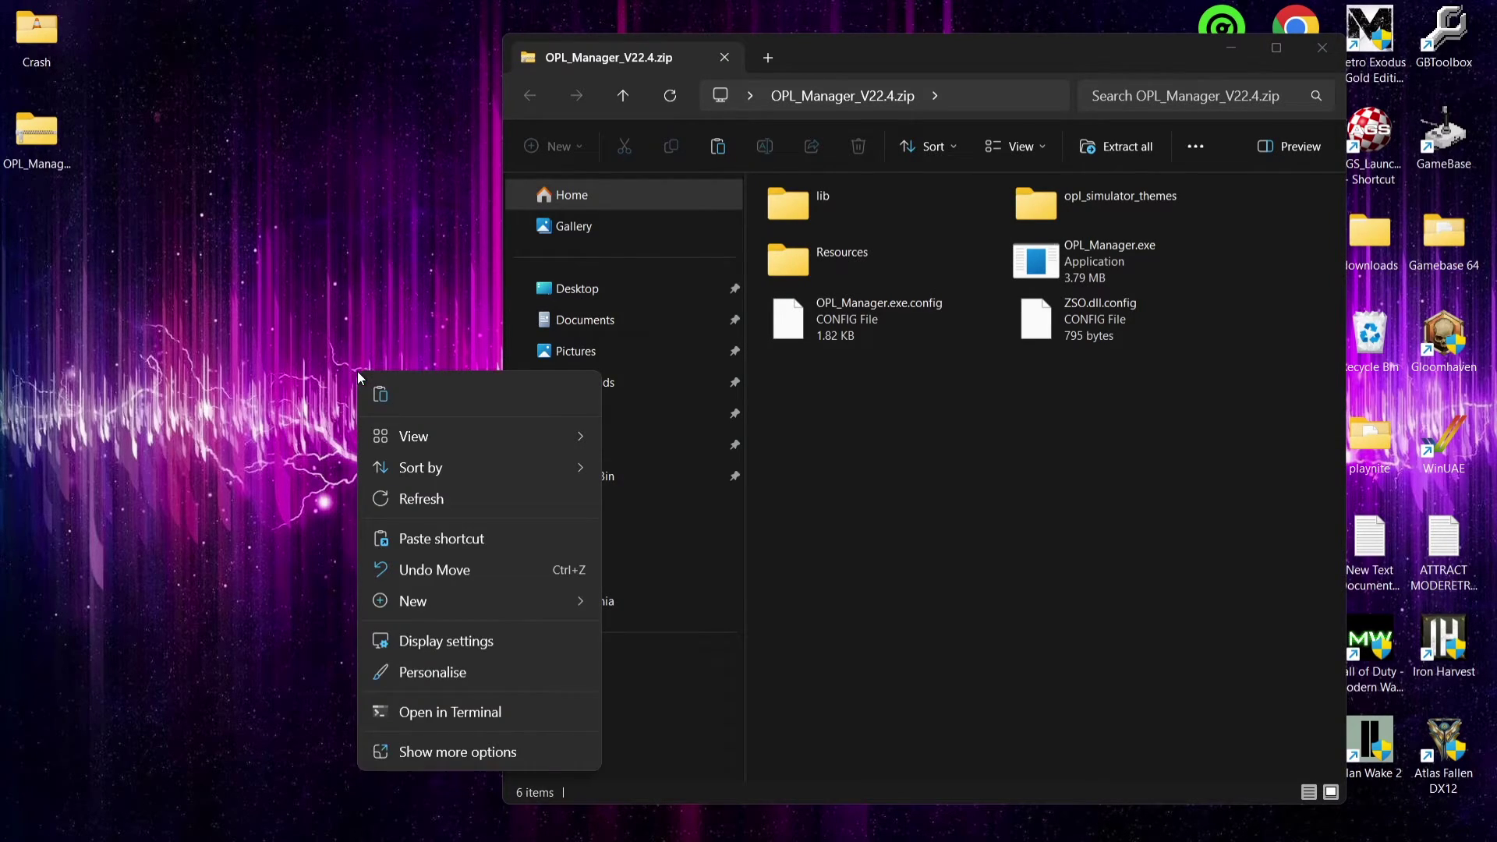
mouse_move(404, 602)
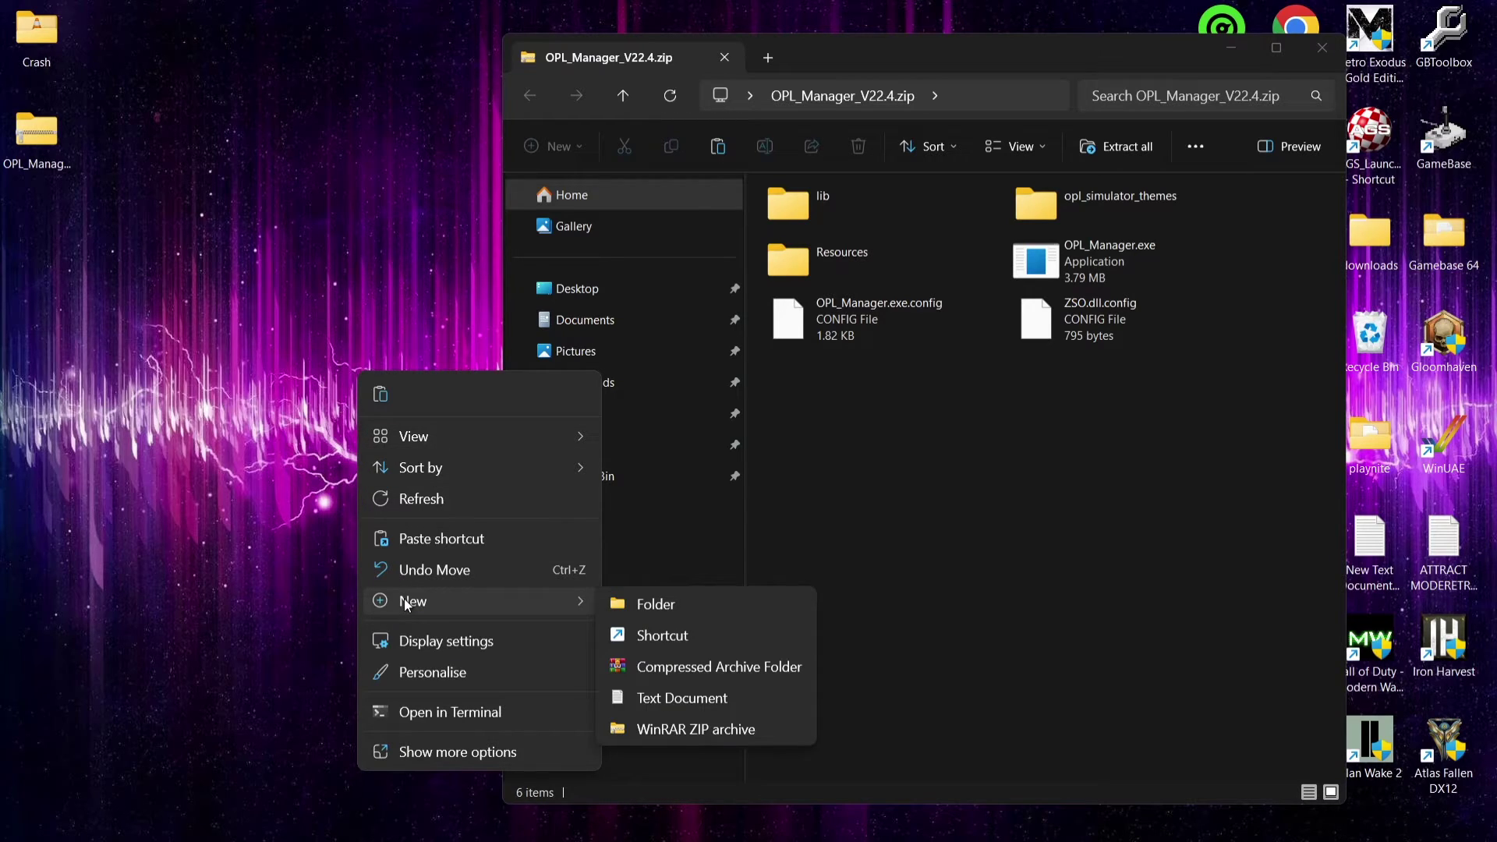
click(722, 605)
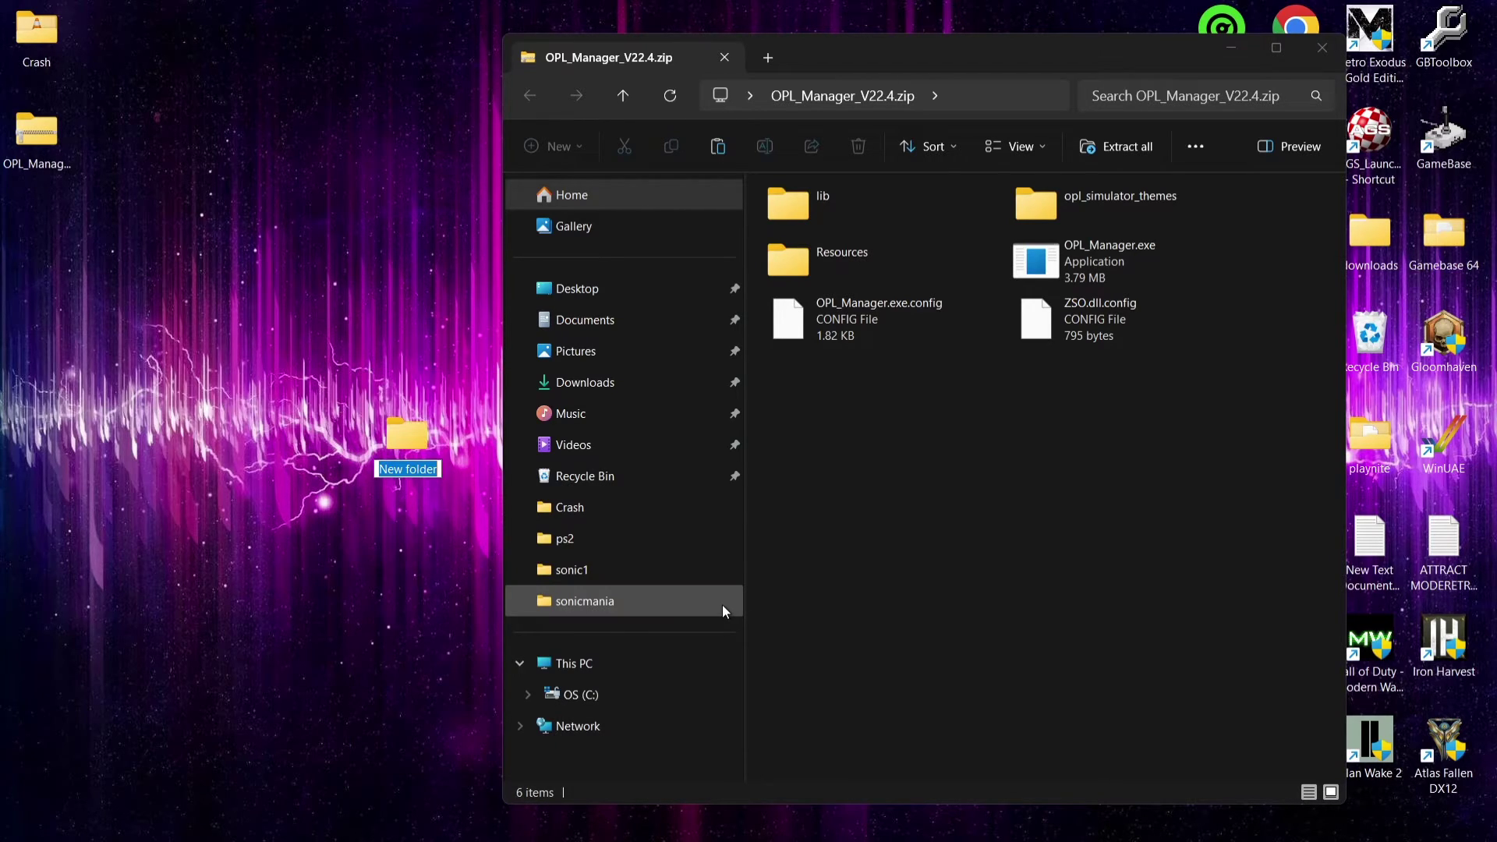
text(lol)
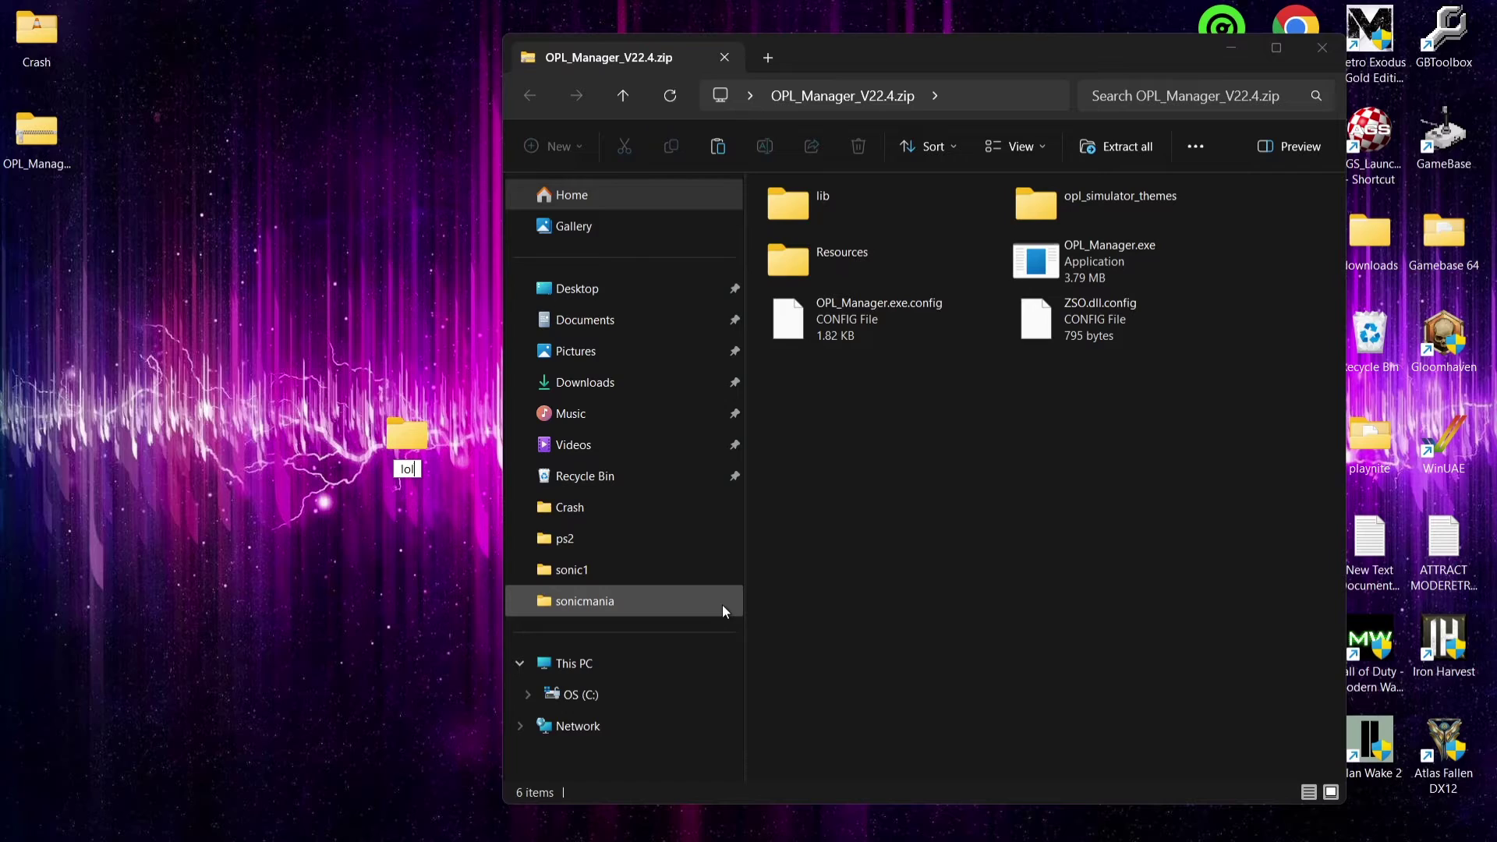
key(Return)
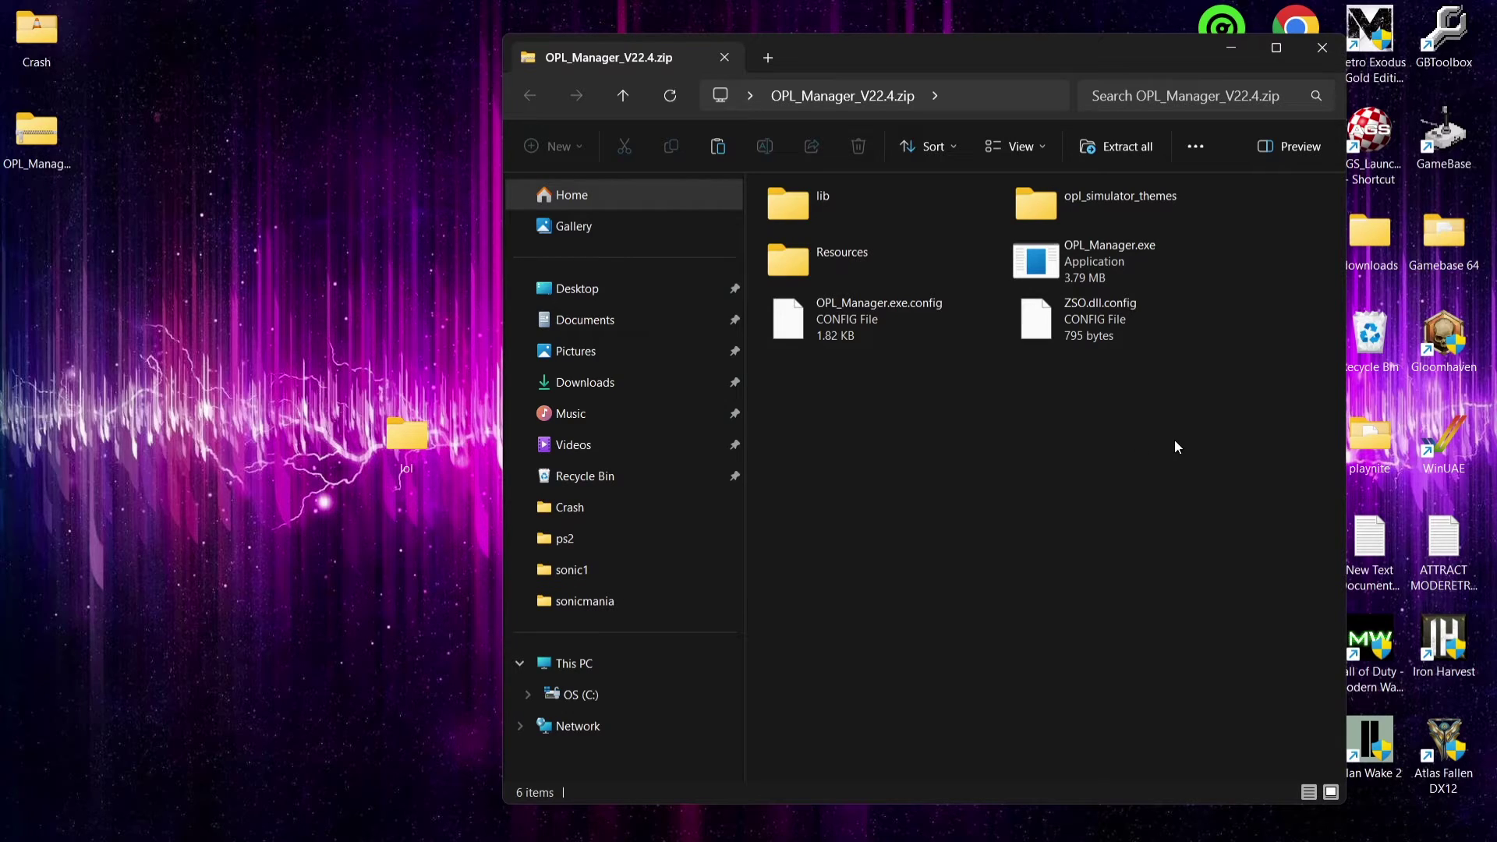
drag(1174, 439, 404, 440)
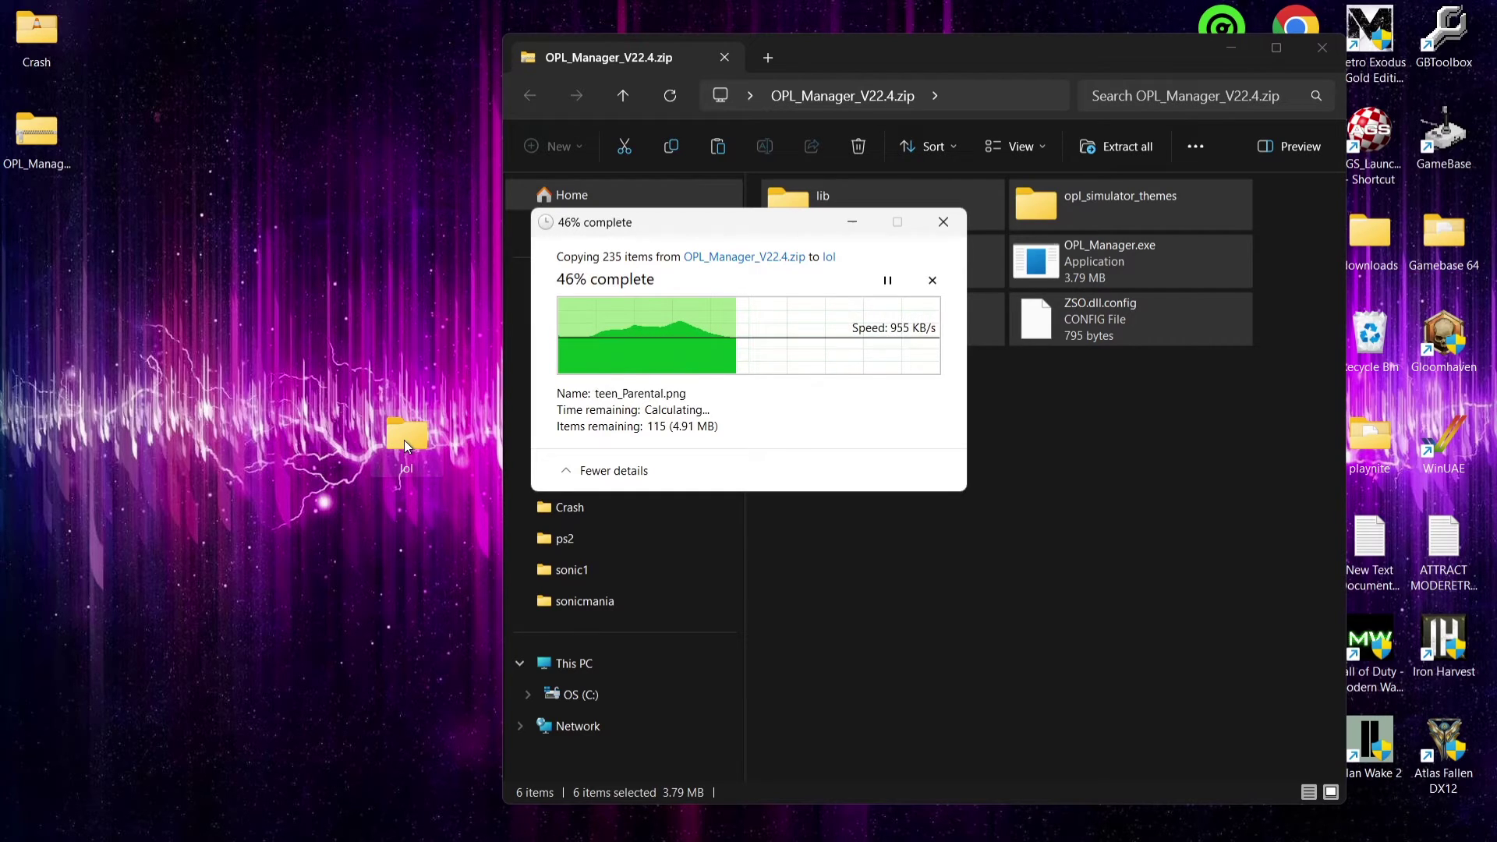
Close the zip window and briefly check the game files in the Crash folder.
click(1323, 48)
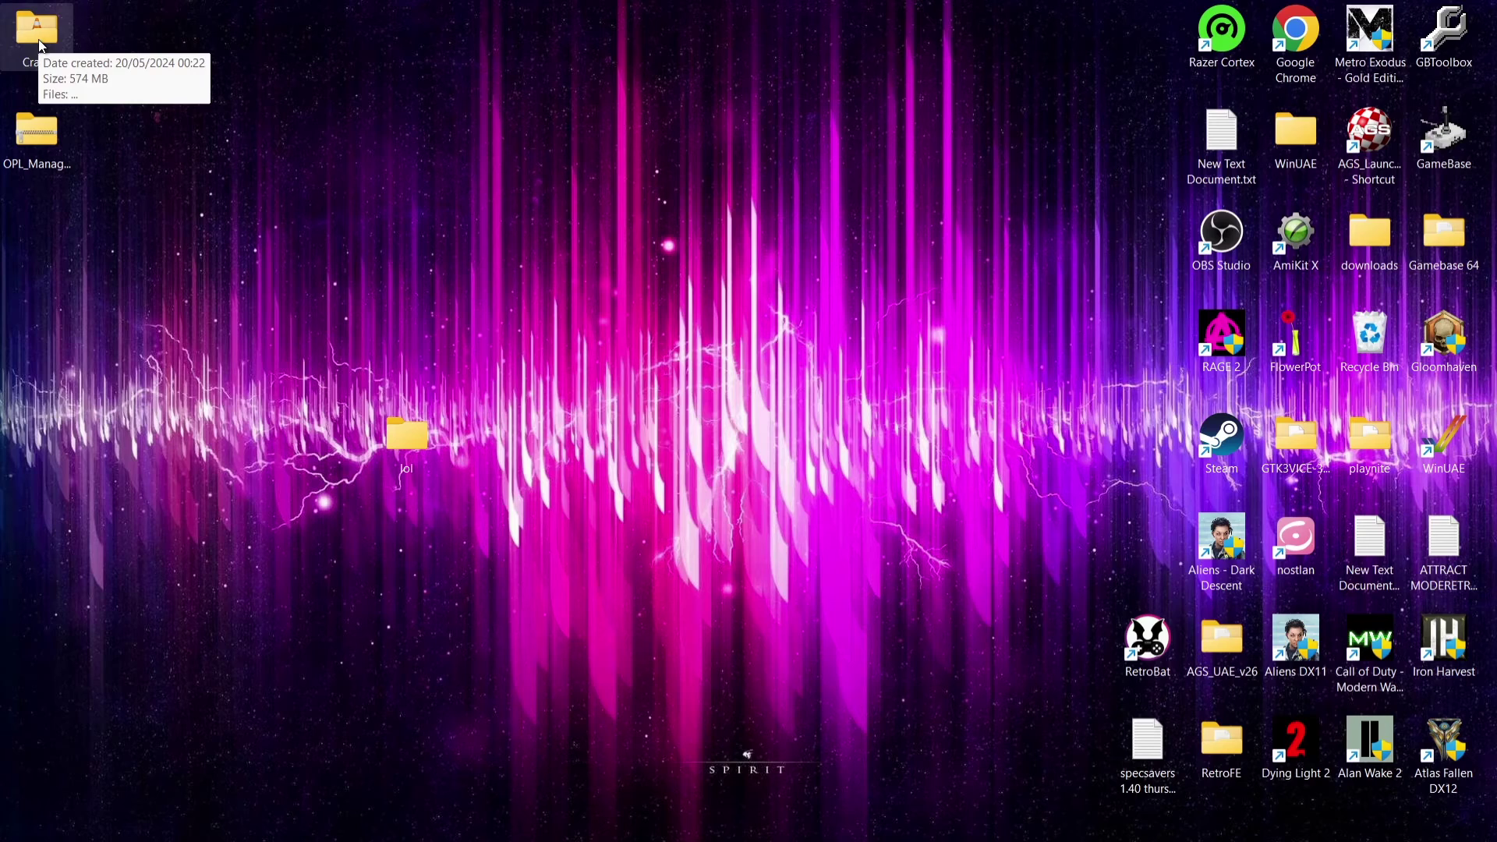
double_click(39, 39)
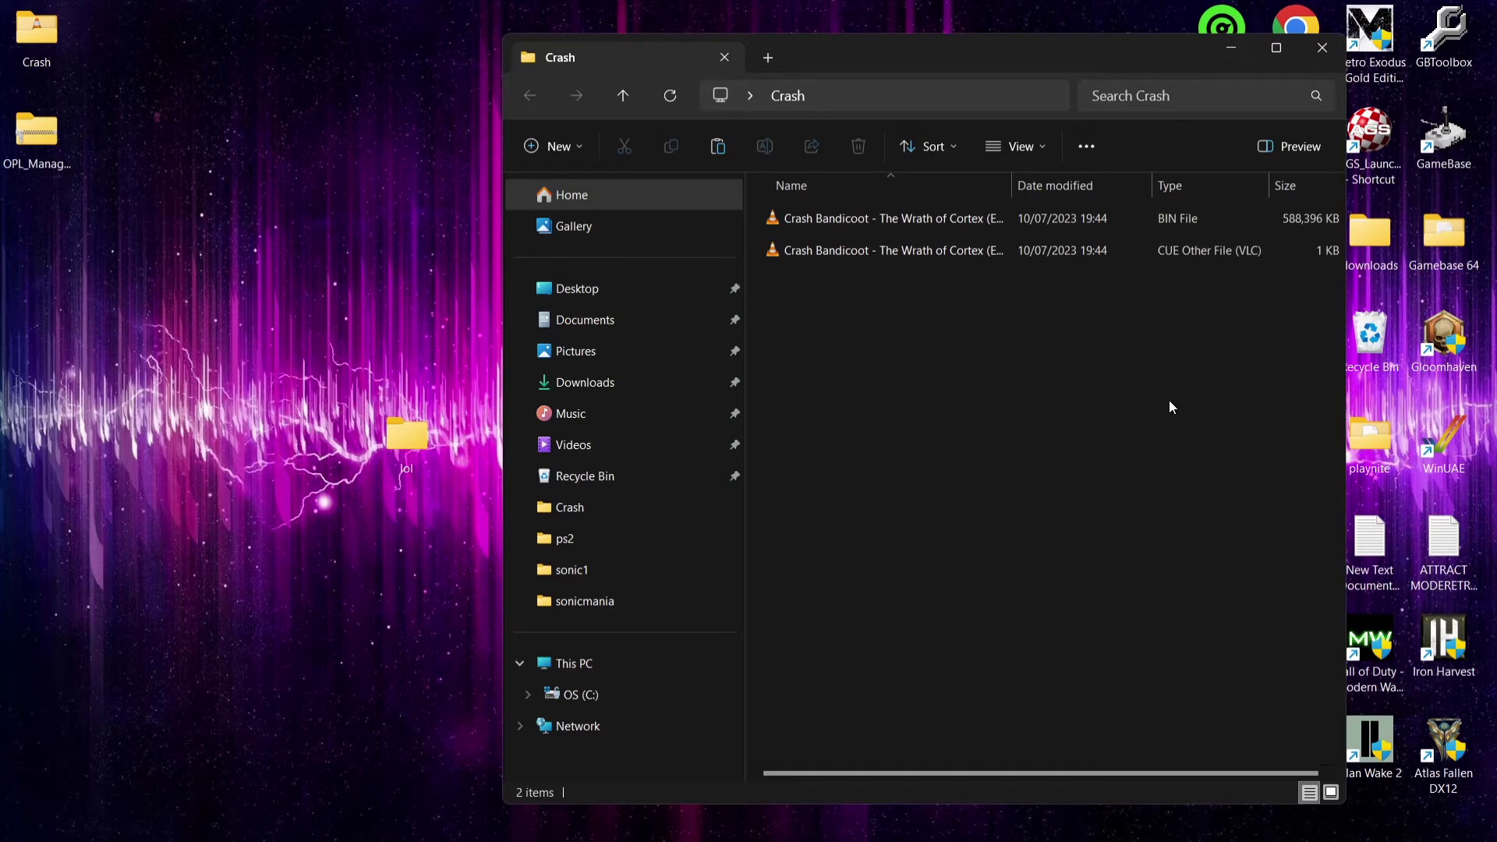
click(1322, 49)
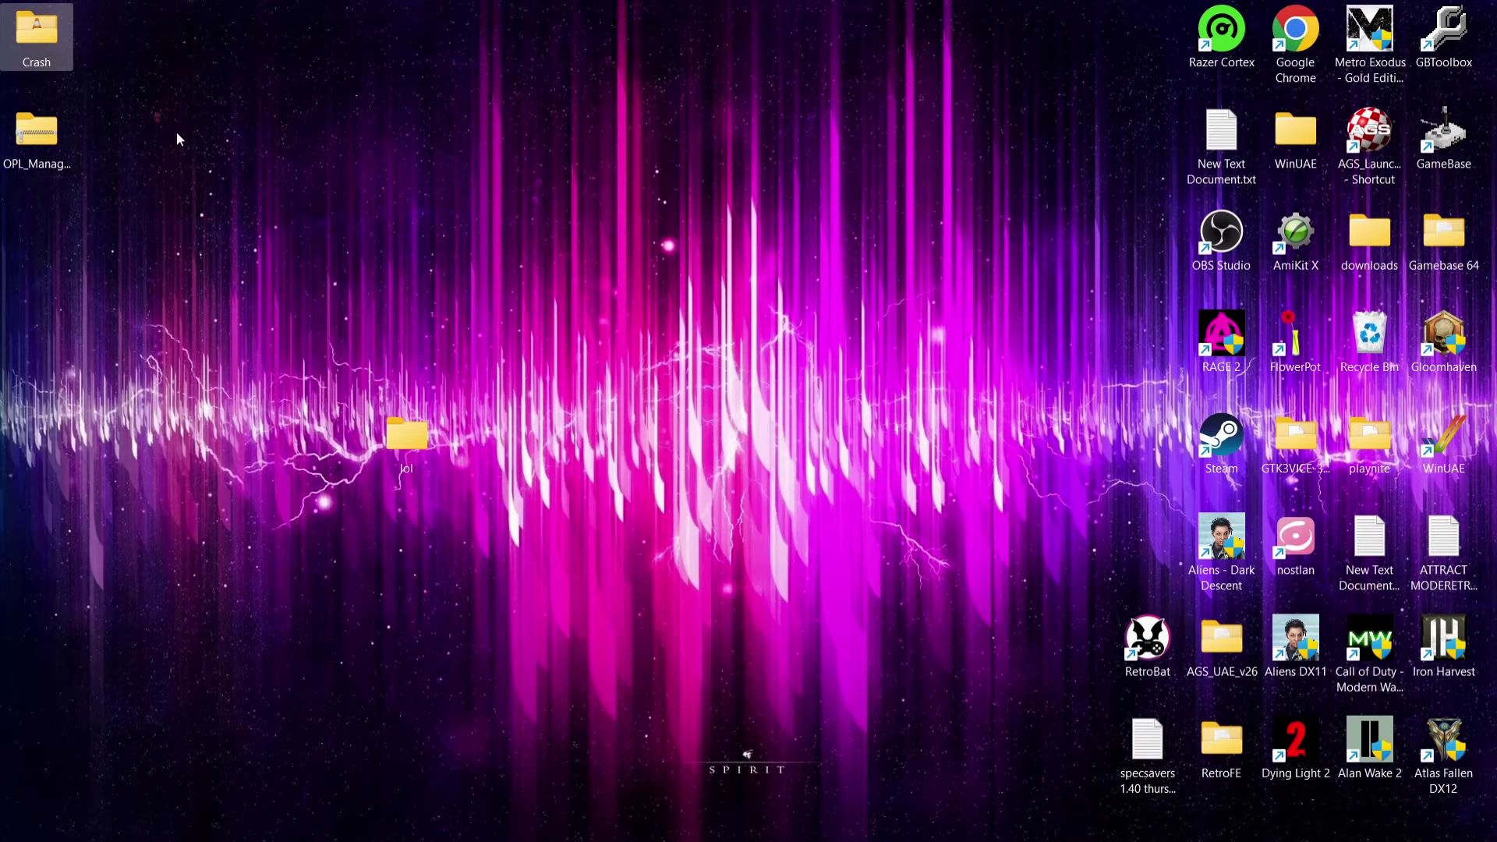
Delete OPL_Manager_V22.4.zip from the desktop and open the lol folder.
right_click(26, 133)
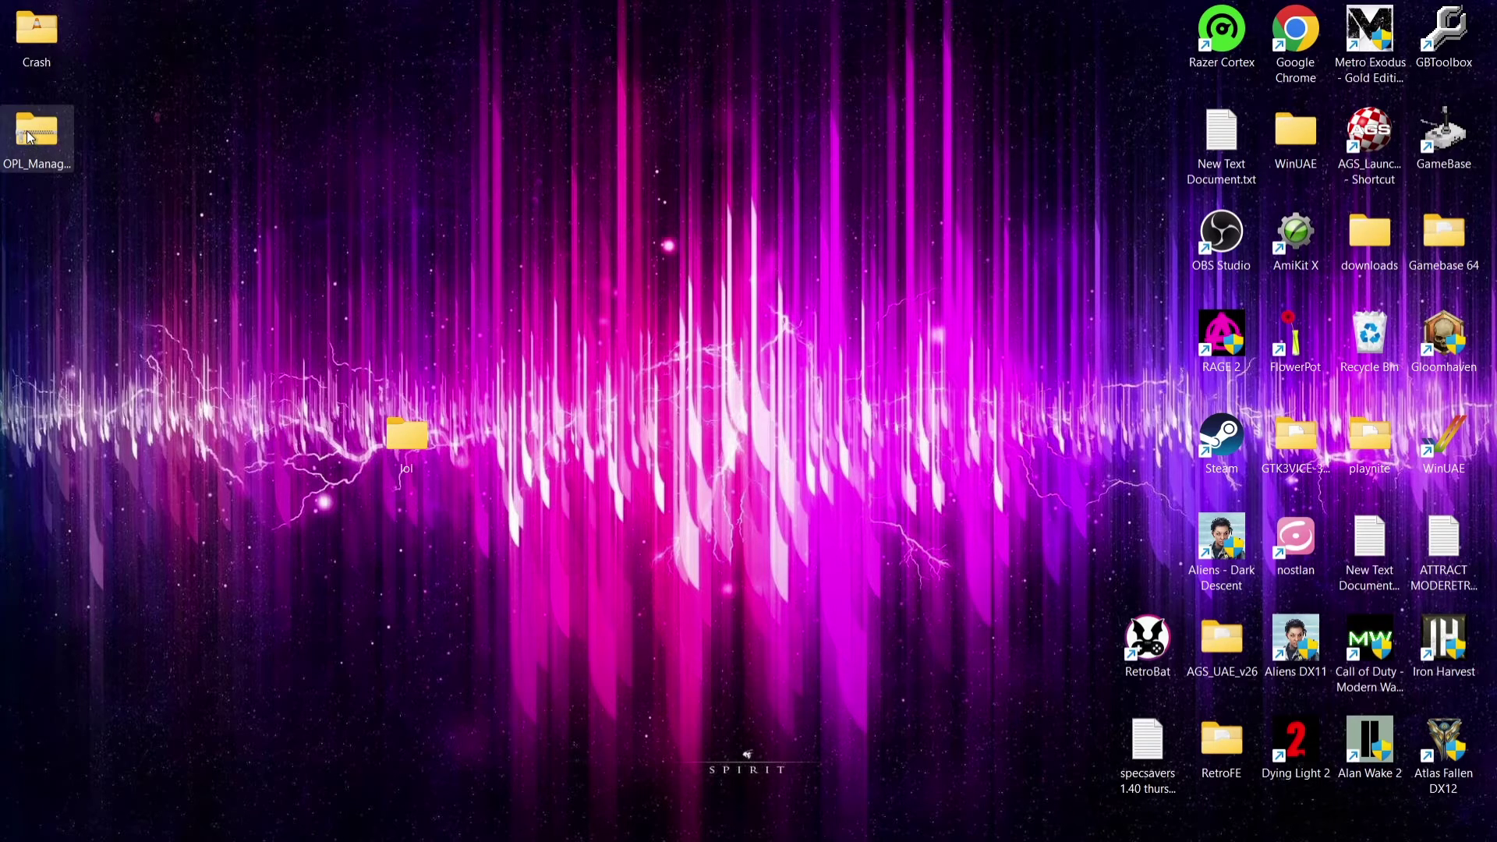
click(245, 154)
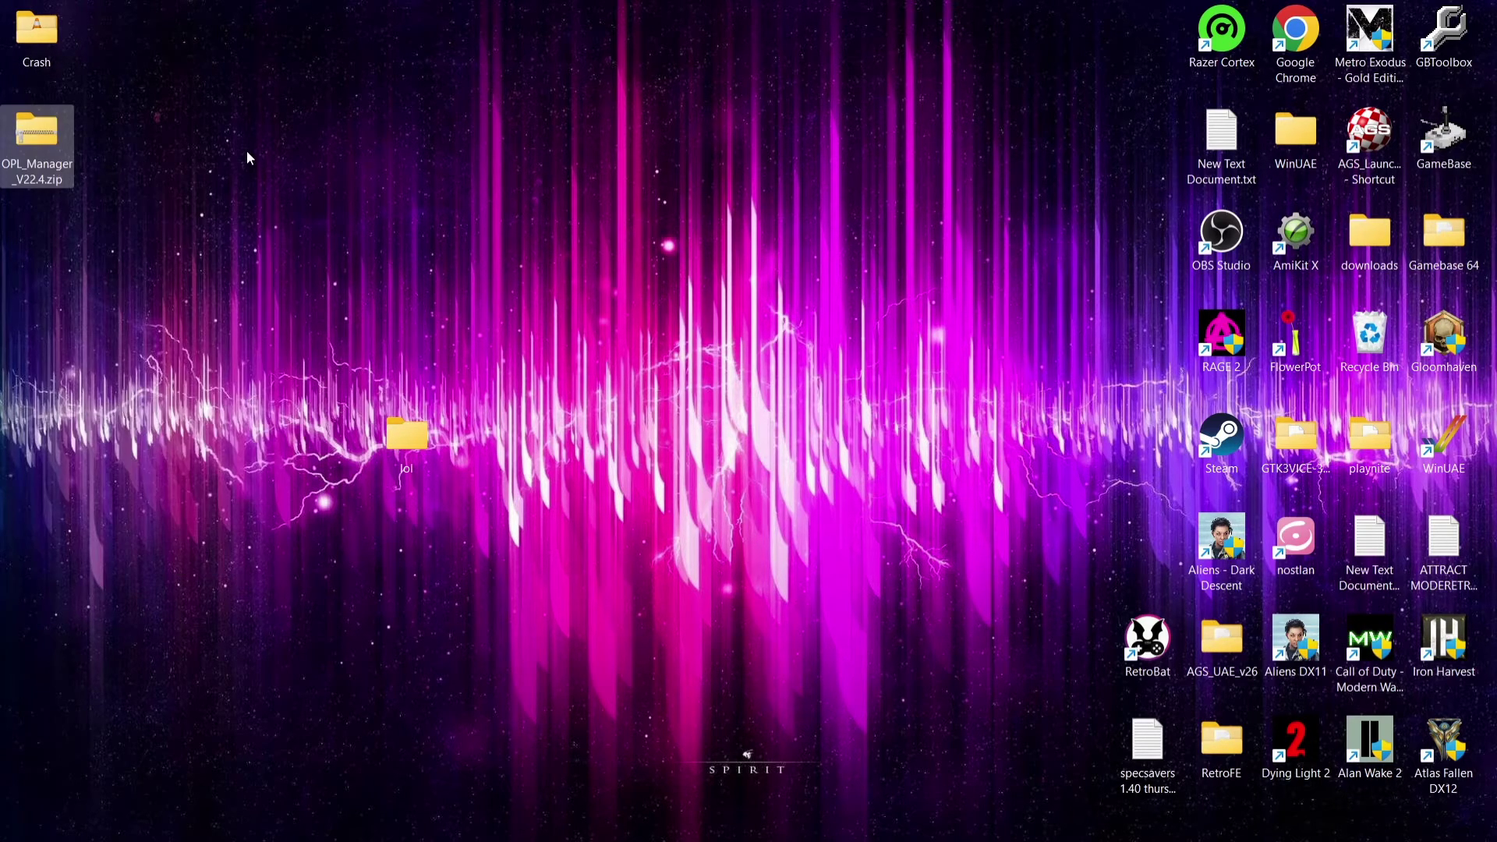
double_click(408, 438)
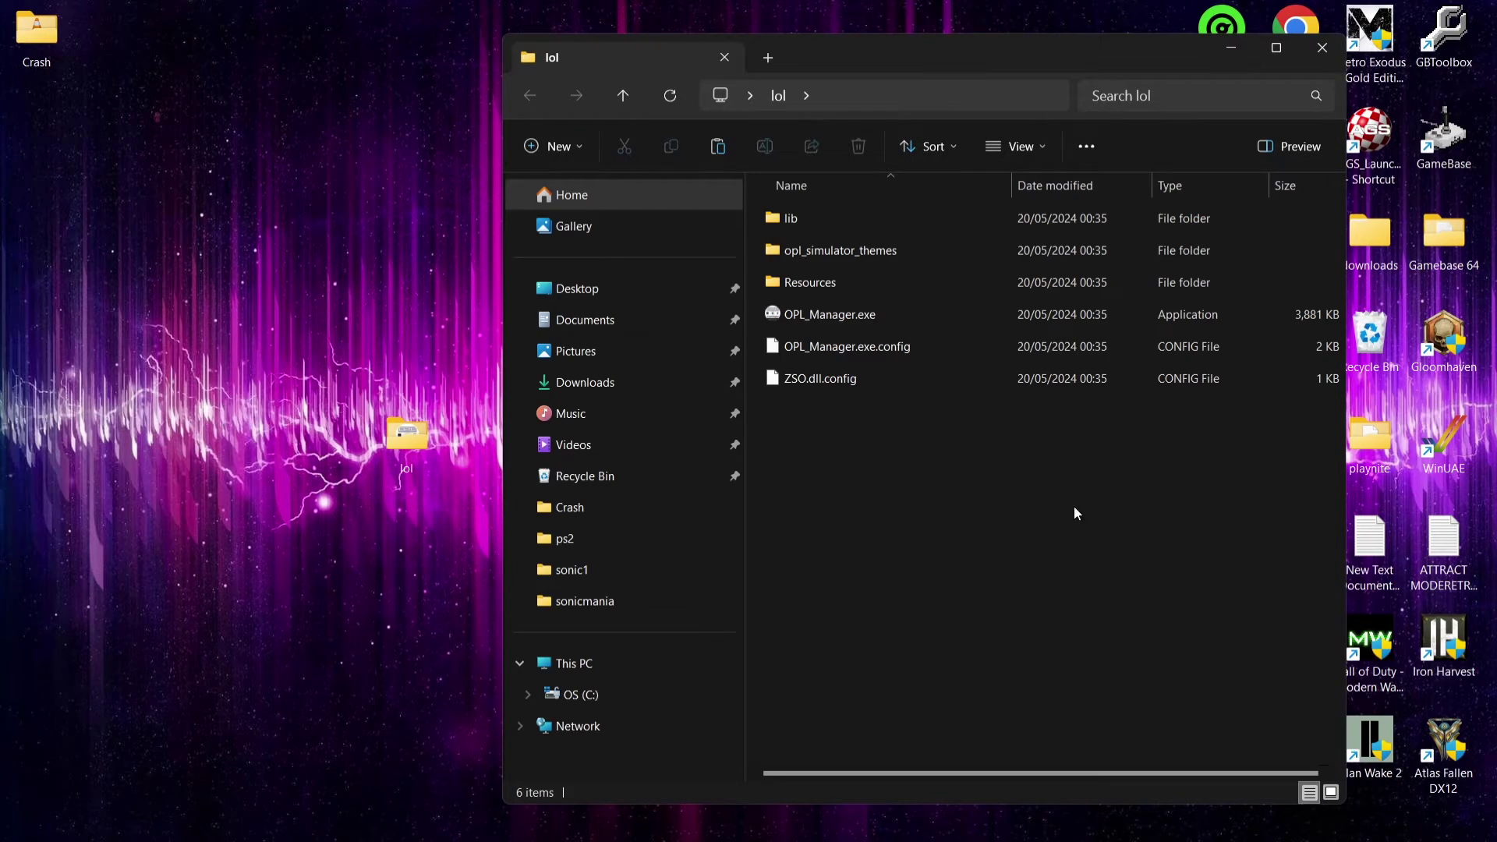
Launch OPL_Manager.exe, running it anyway past the SmartScreen warning.
double_click(918, 315)
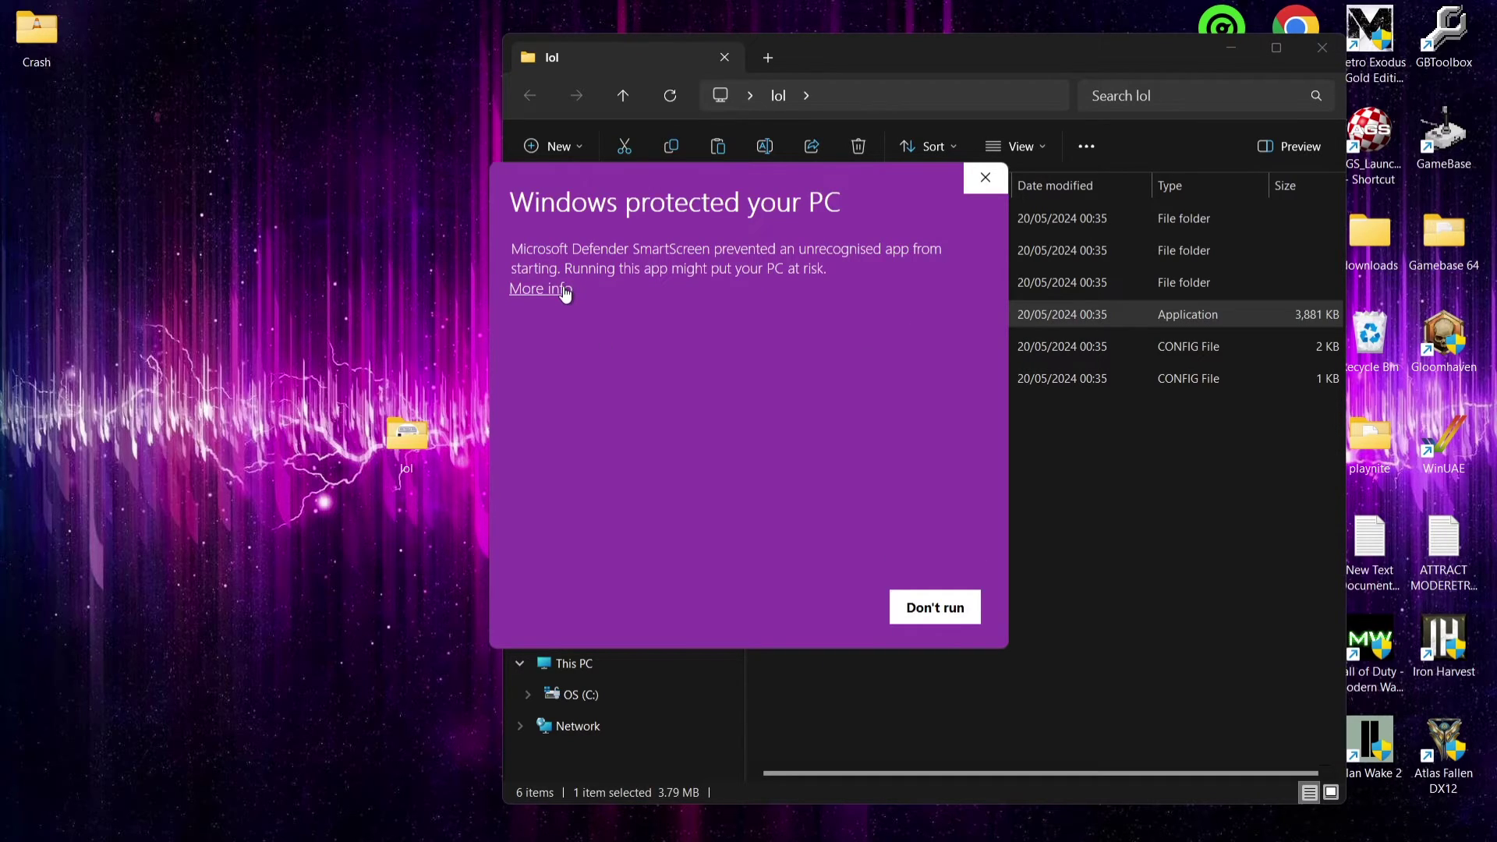
click(565, 290)
click(784, 610)
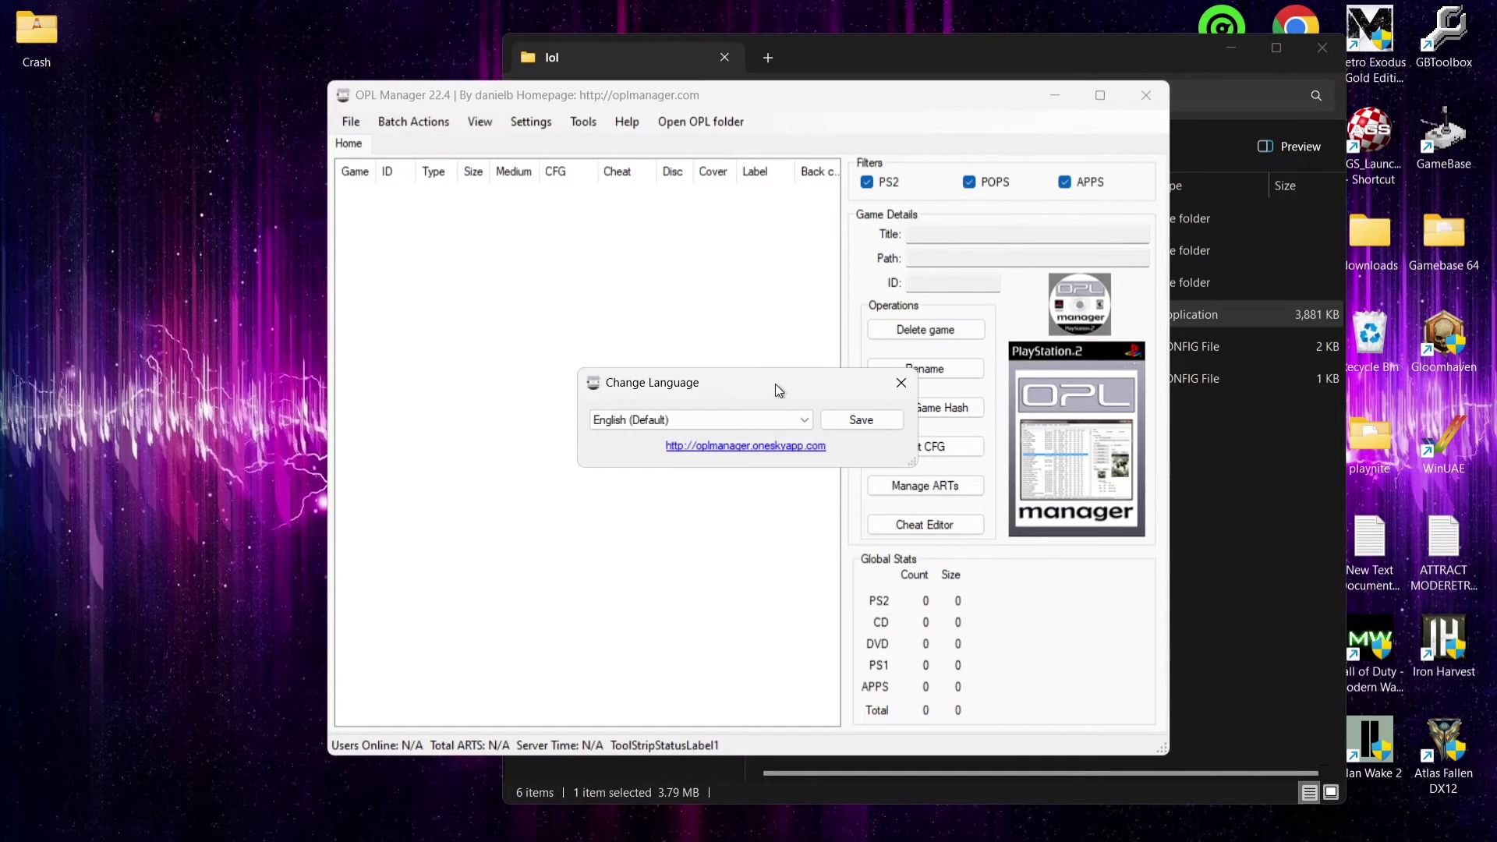
Keep English (Default) as the language and enable automatic update checks on start-up.
click(803, 415)
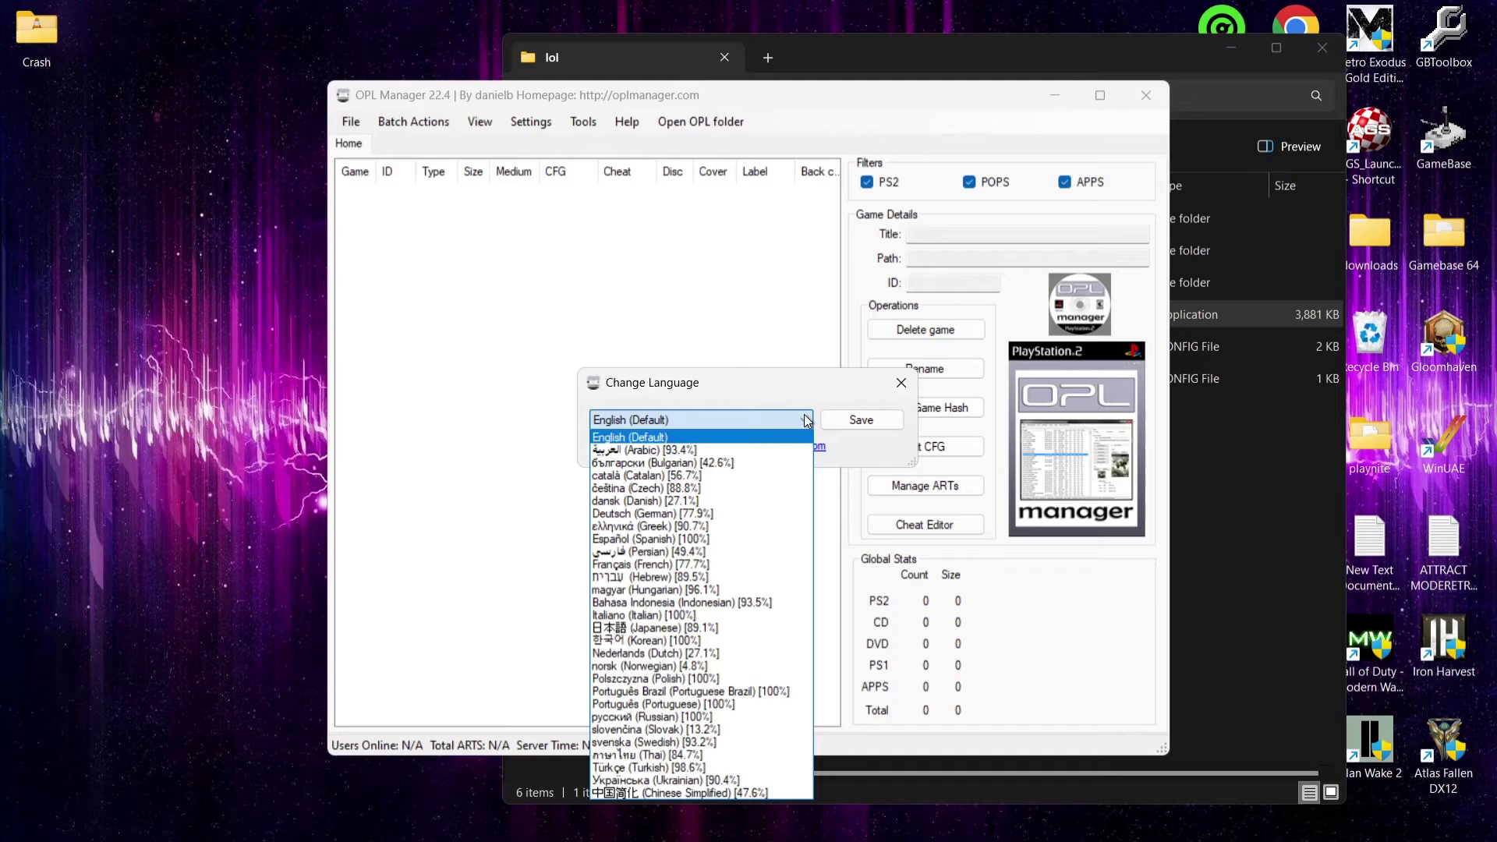
click(805, 416)
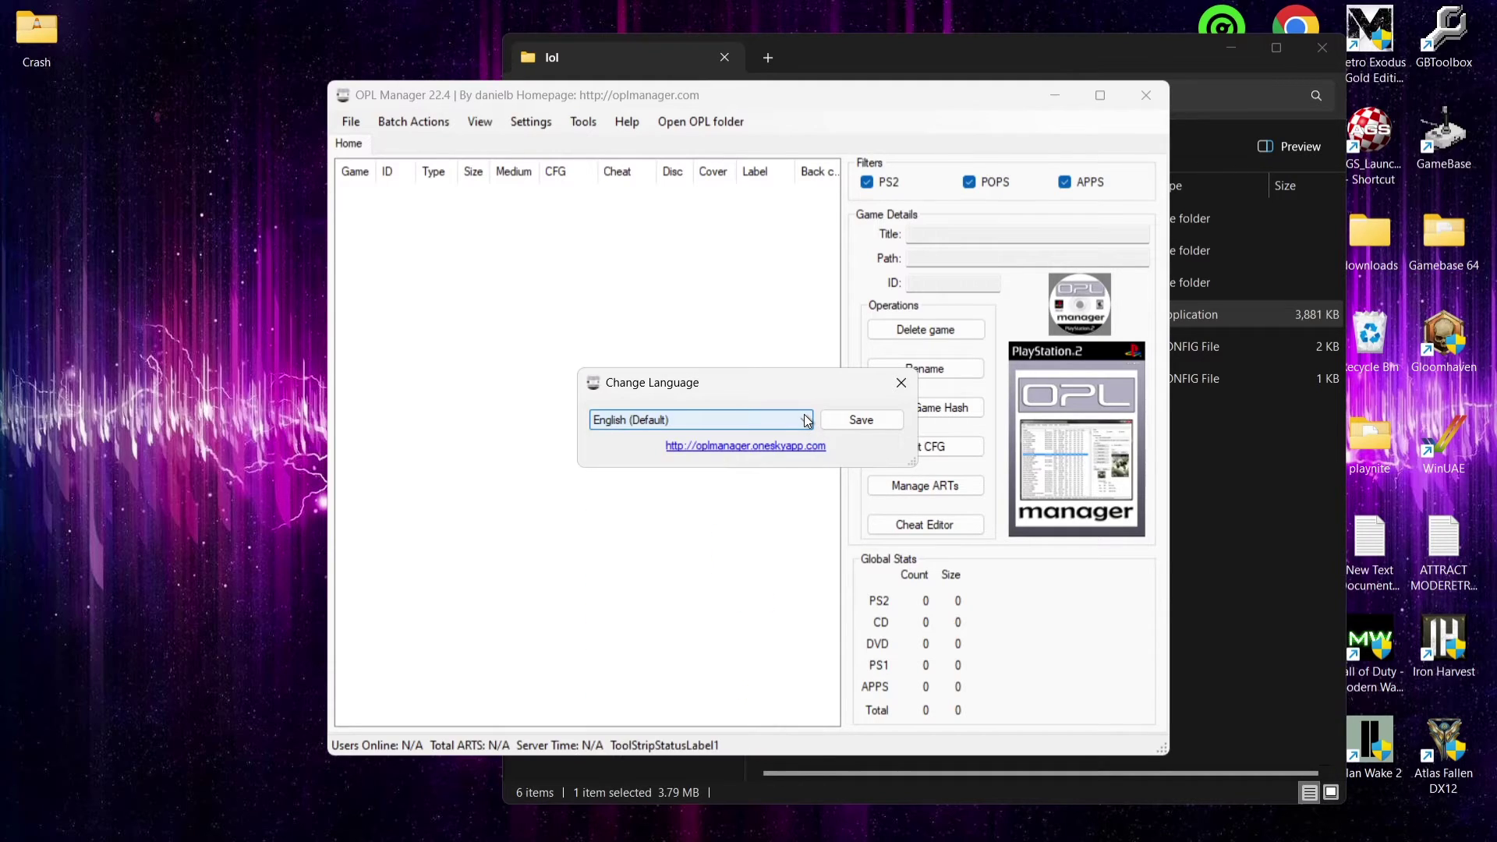
click(861, 421)
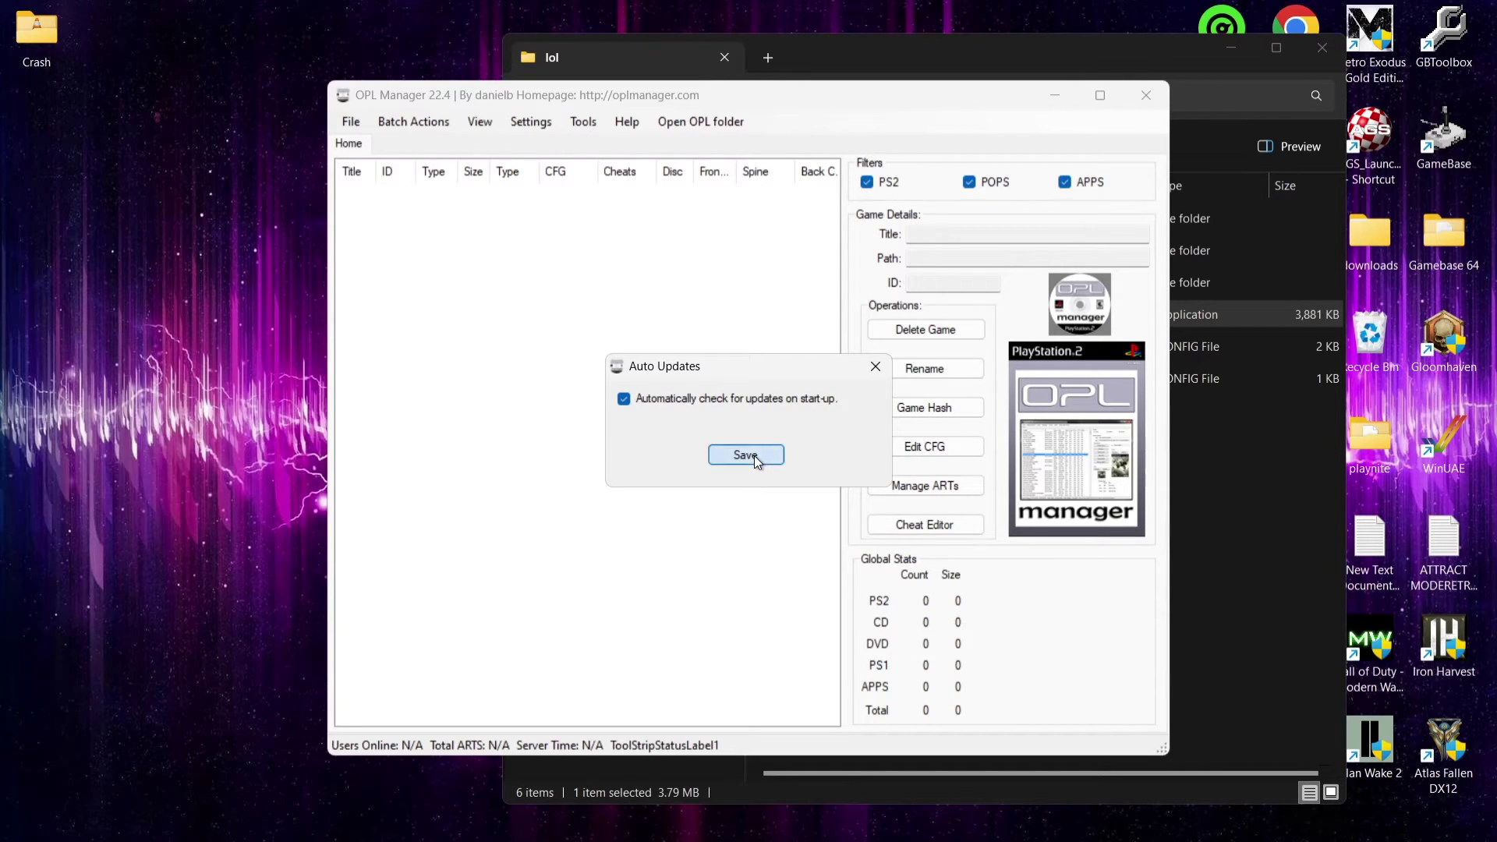
click(755, 455)
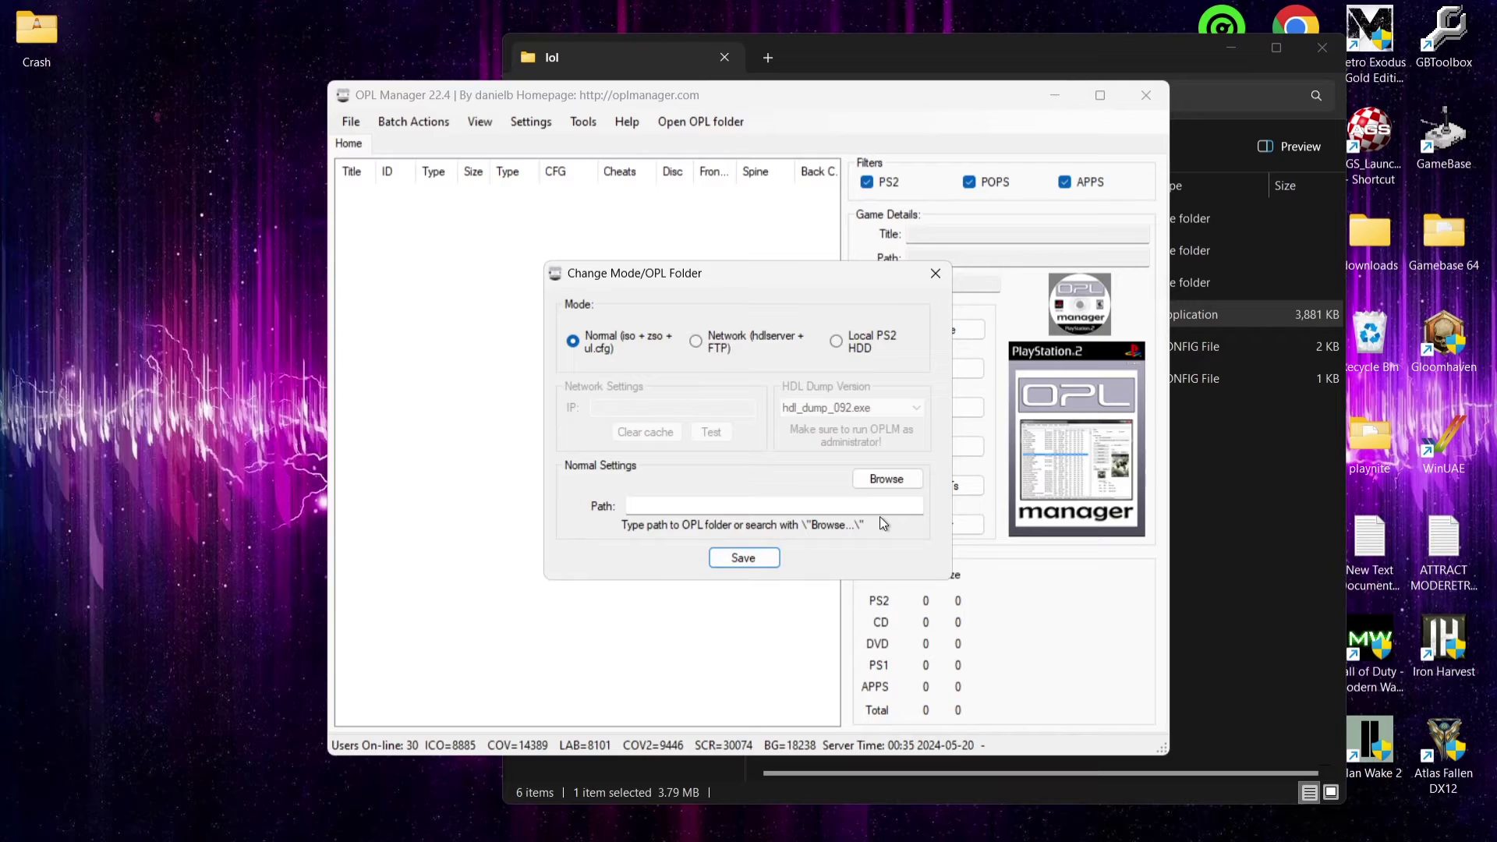
Set Desktop\lol as the OPL folder and let OPL Manager create its ART, CFG, CD and DVD folders.
click(881, 480)
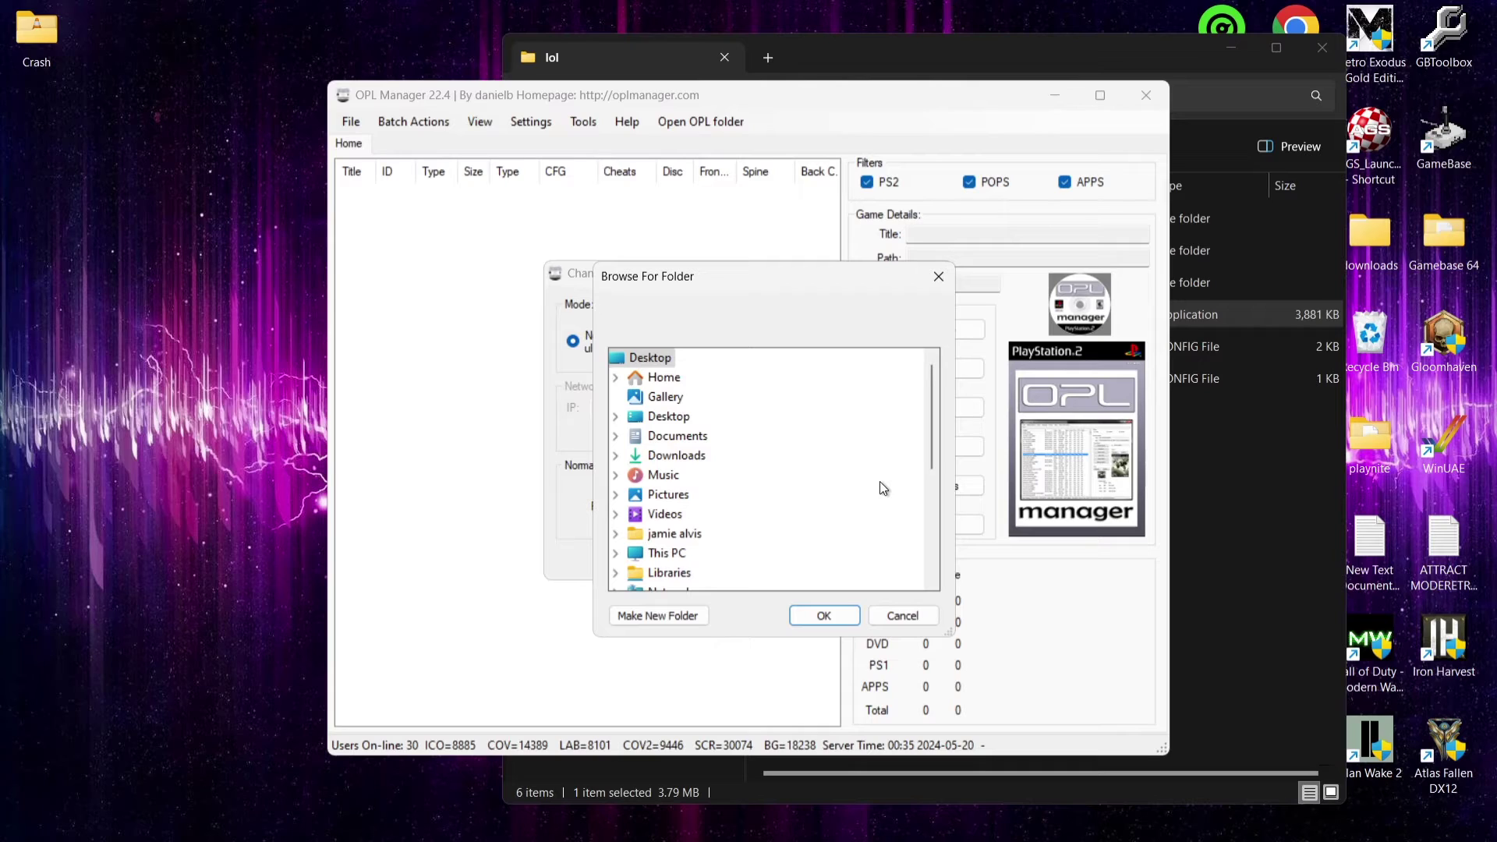
click(664, 415)
click(617, 416)
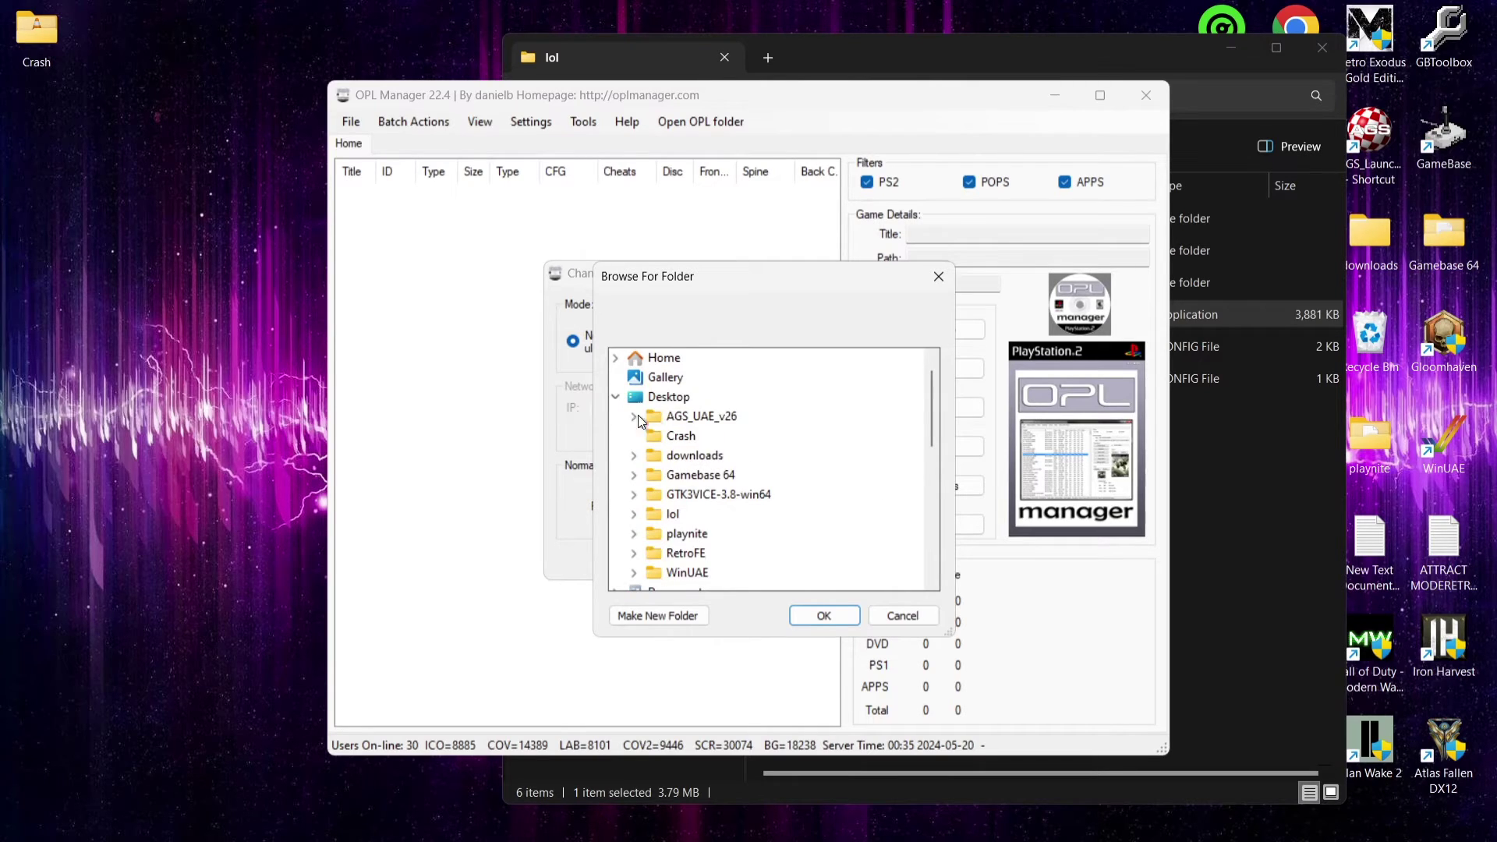
double_click(671, 515)
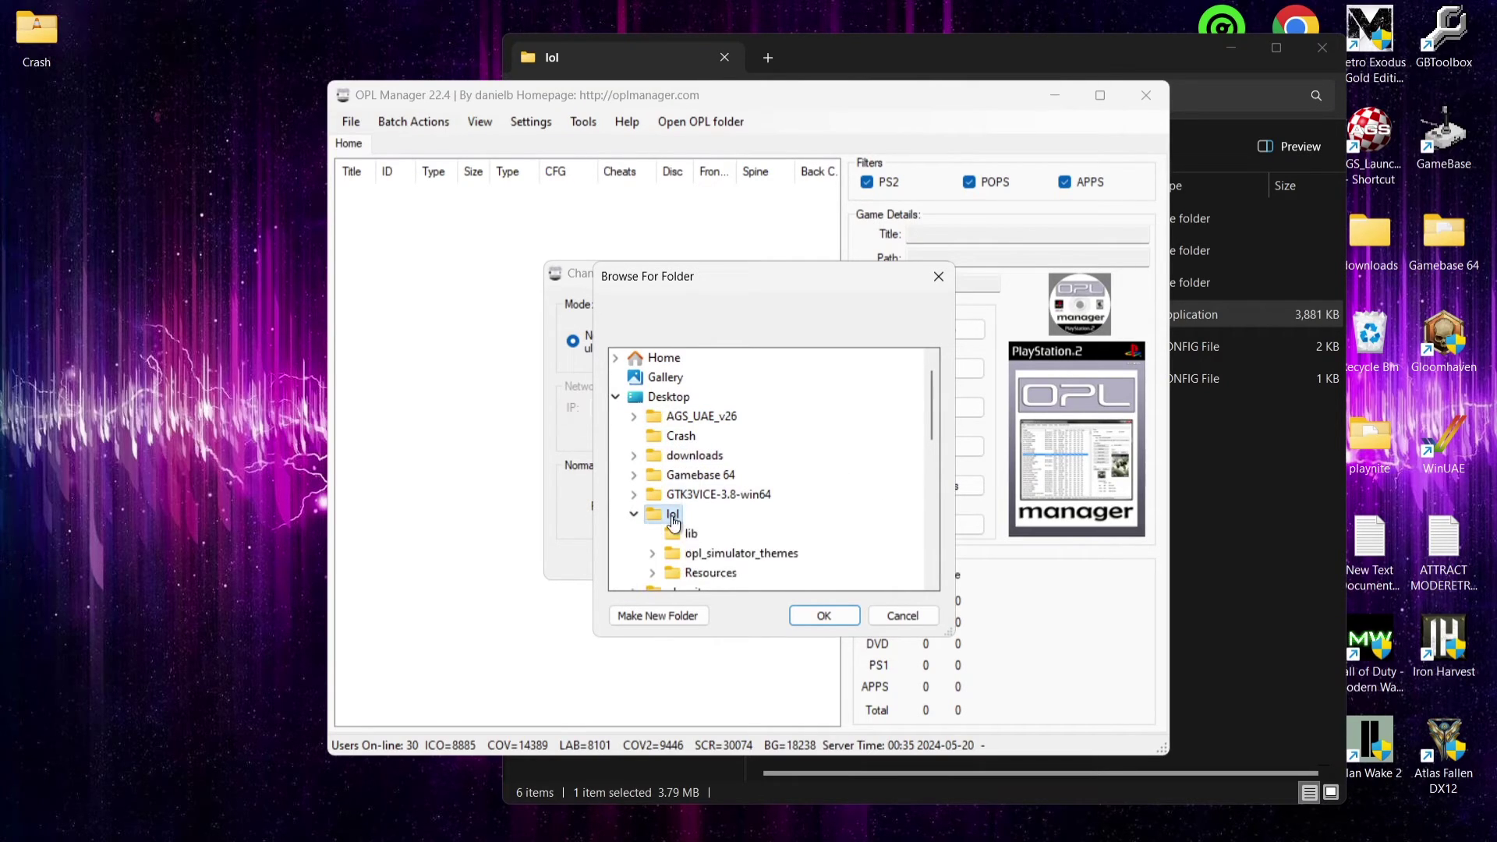
click(820, 617)
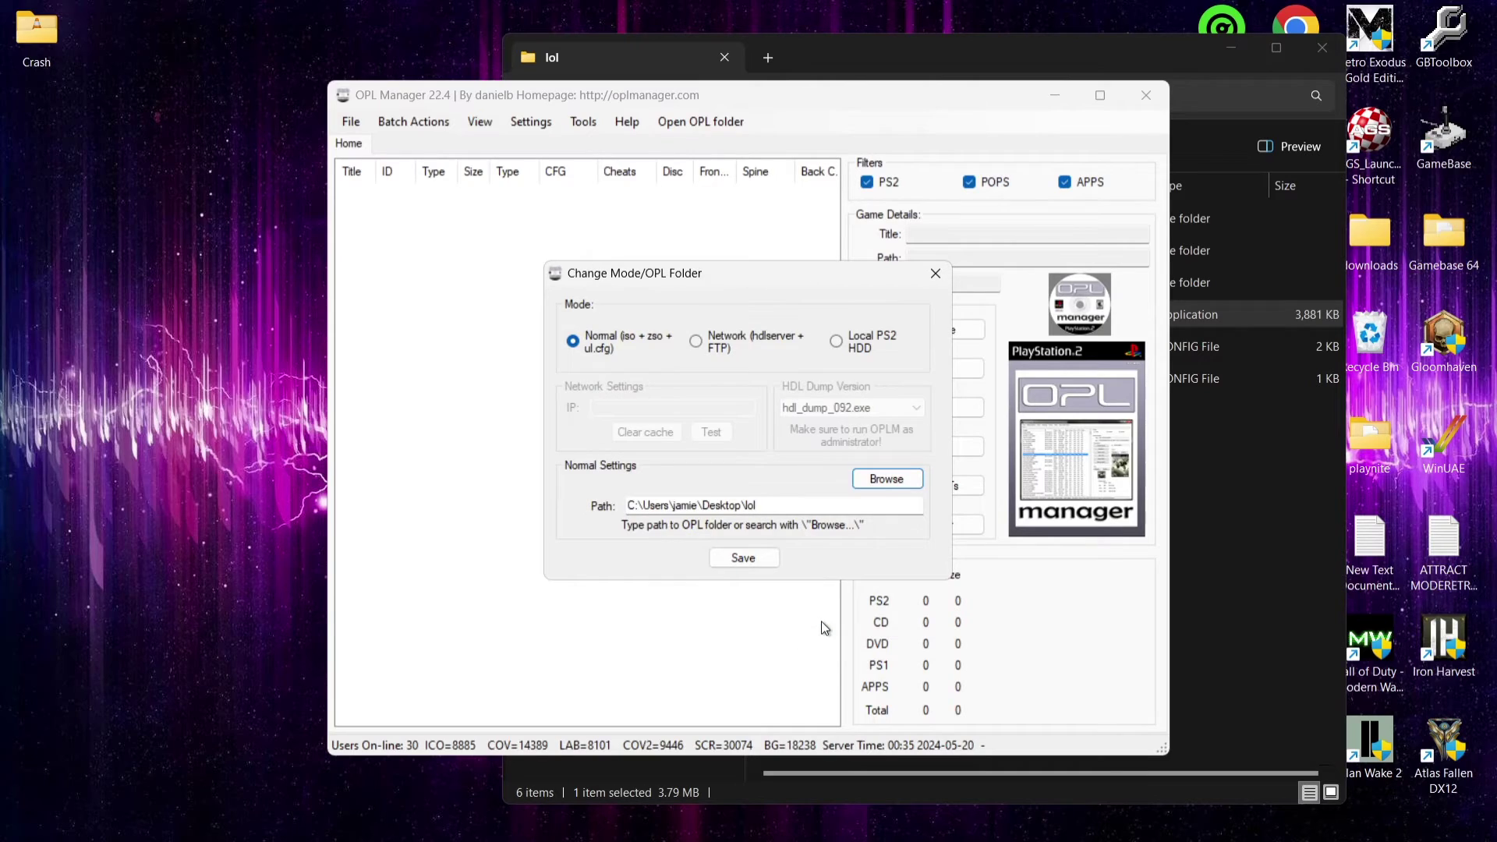
click(739, 567)
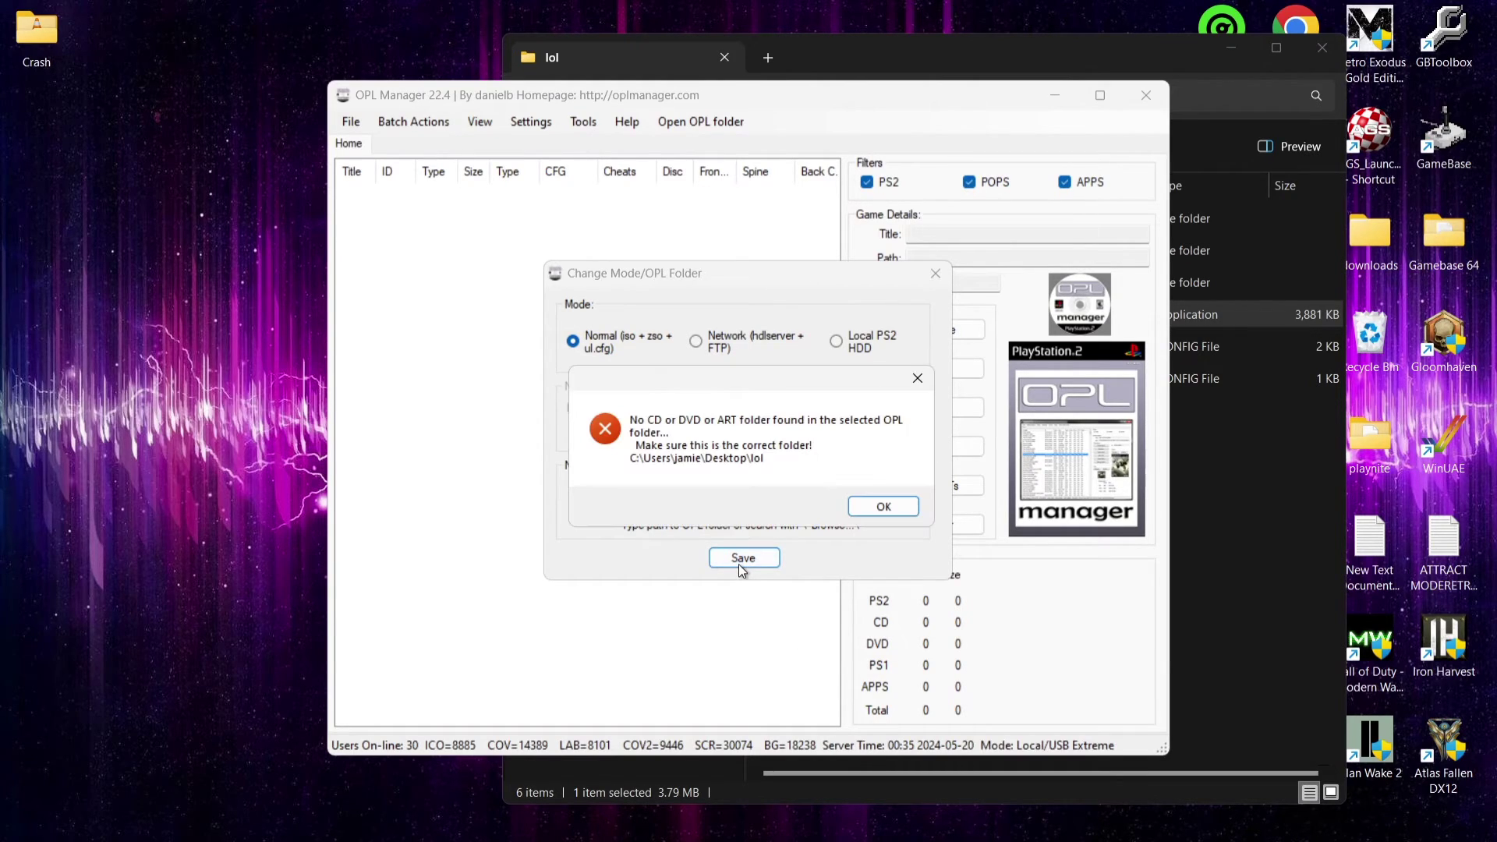
click(887, 503)
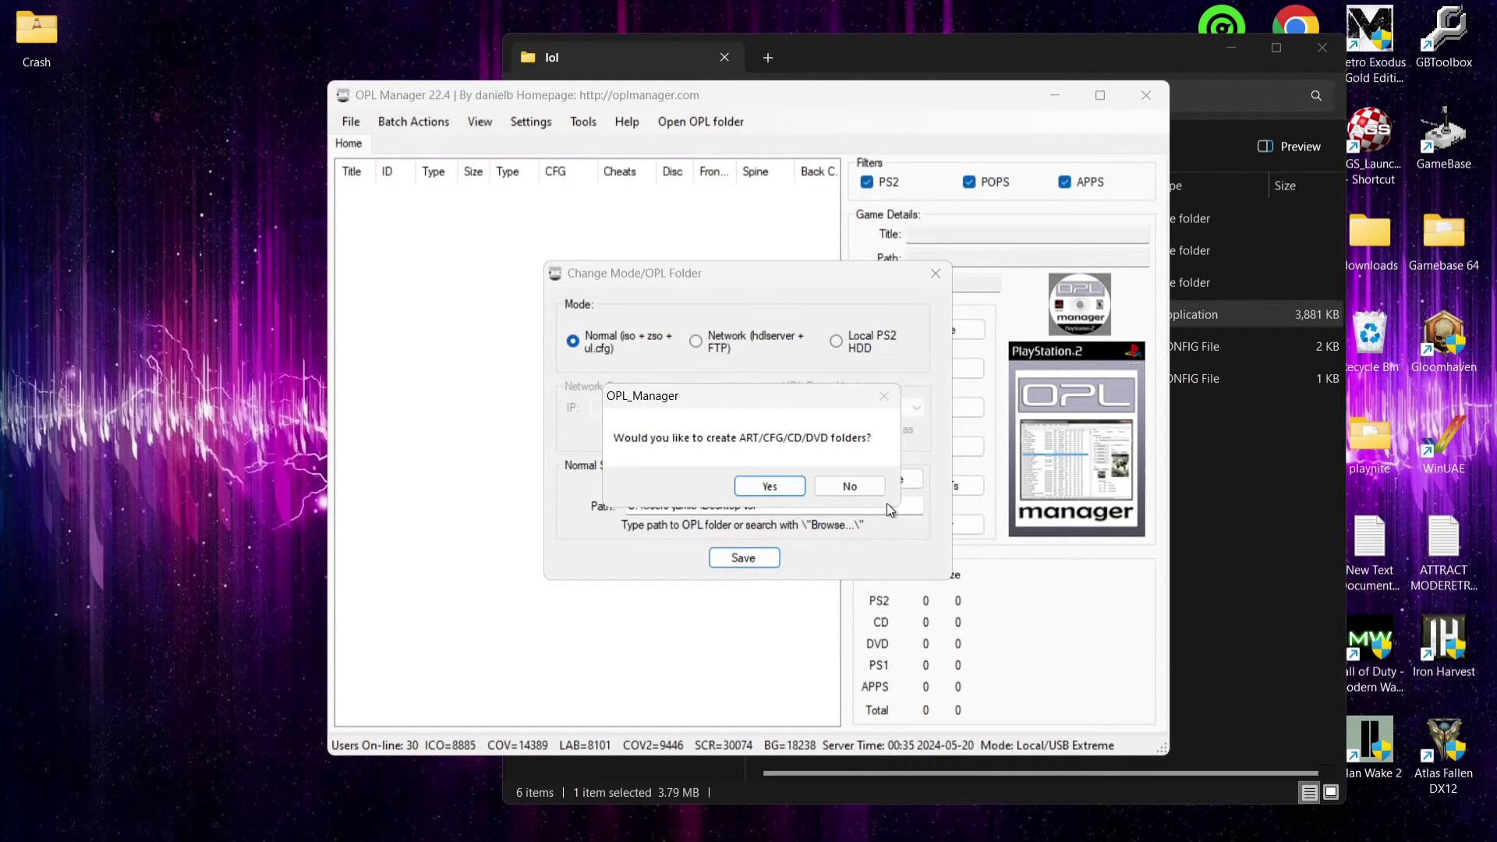
click(778, 486)
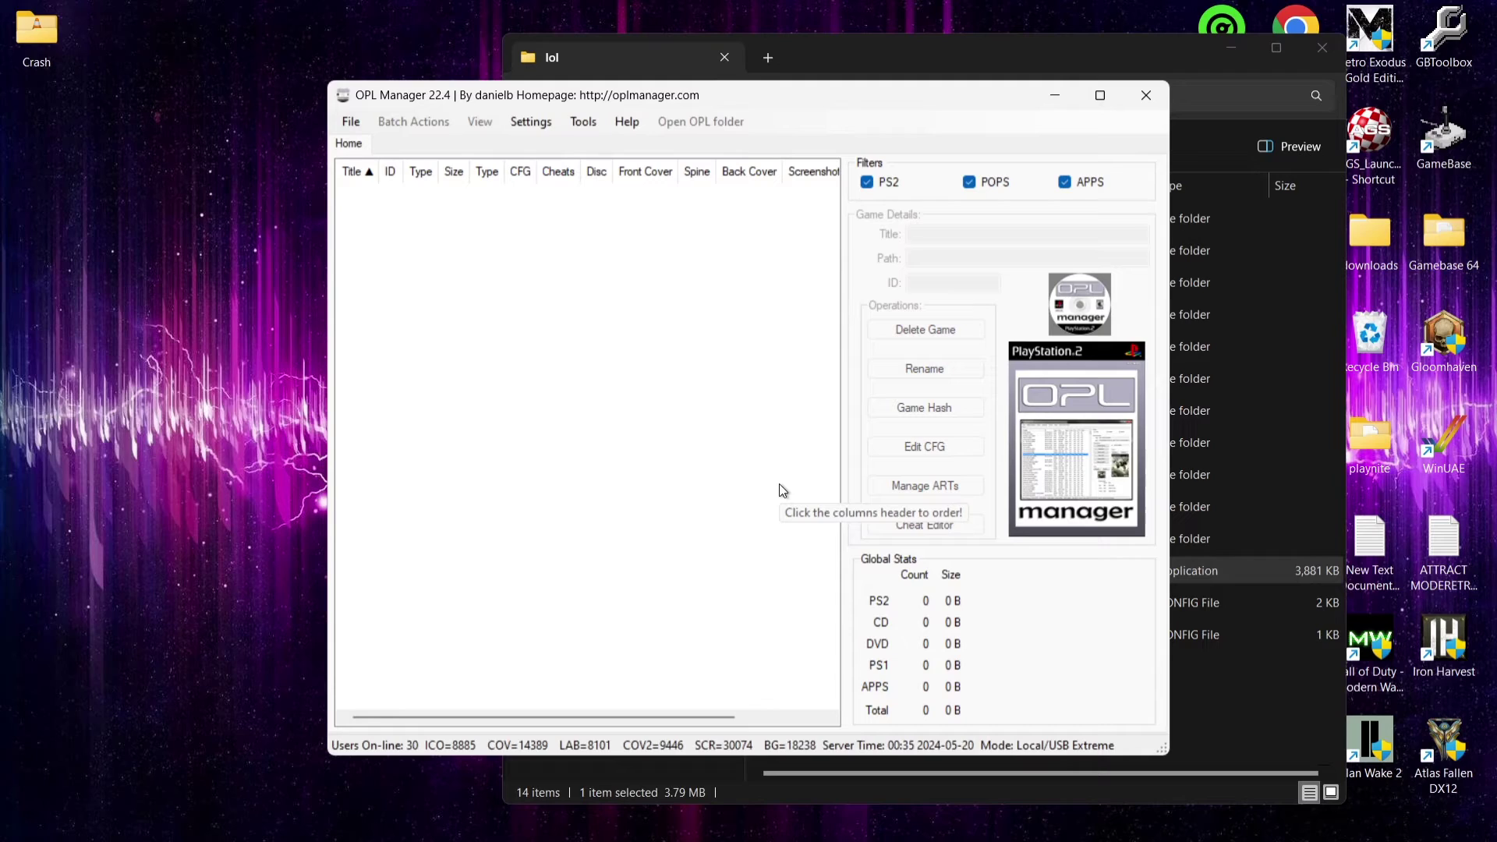
Reposition the OPL Manager window and maximize it.
drag(601, 98, 282, 102)
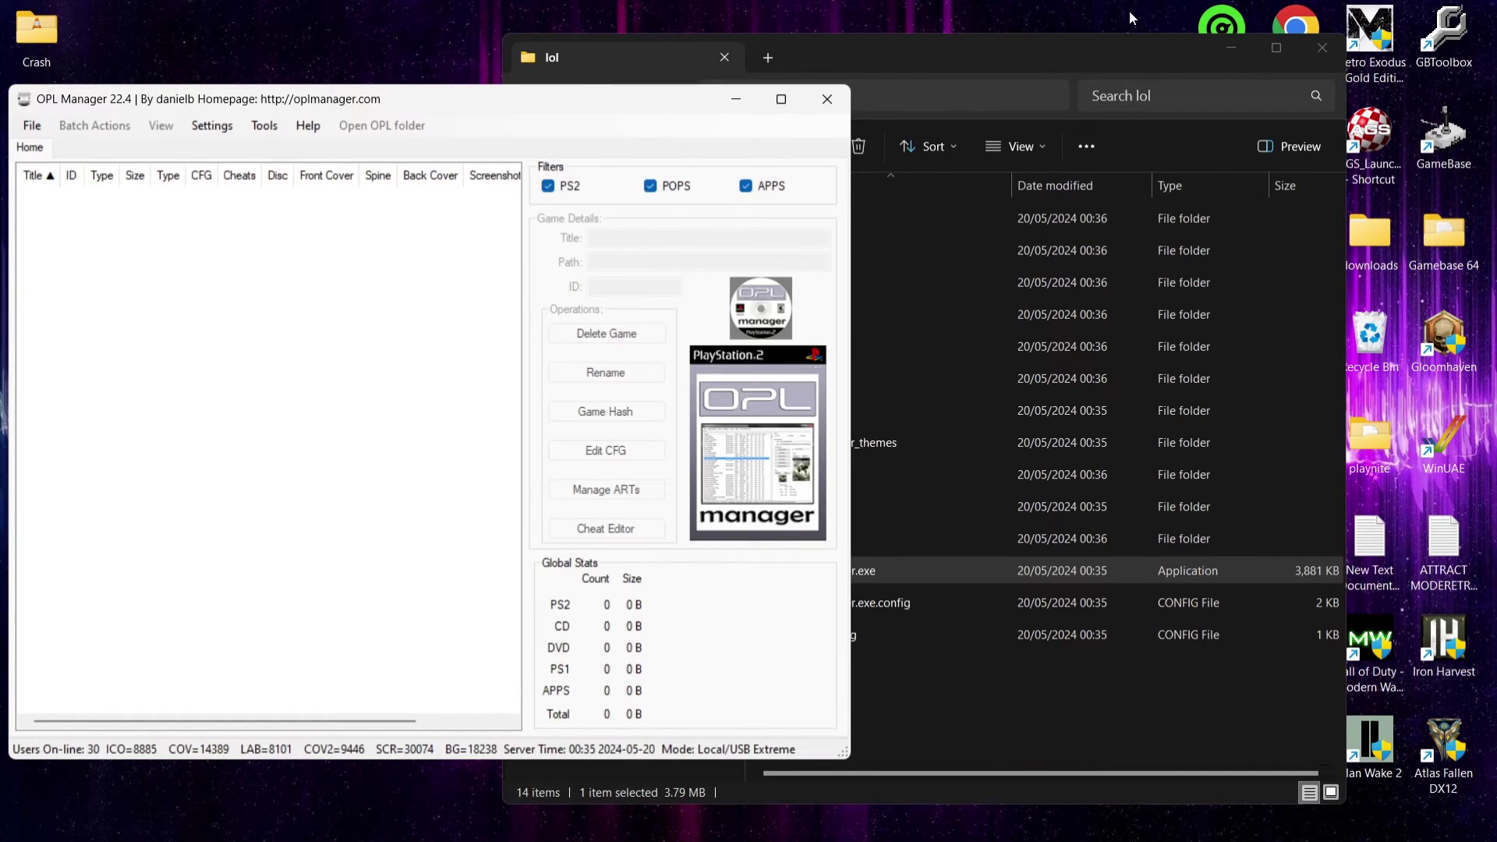
click(1004, 62)
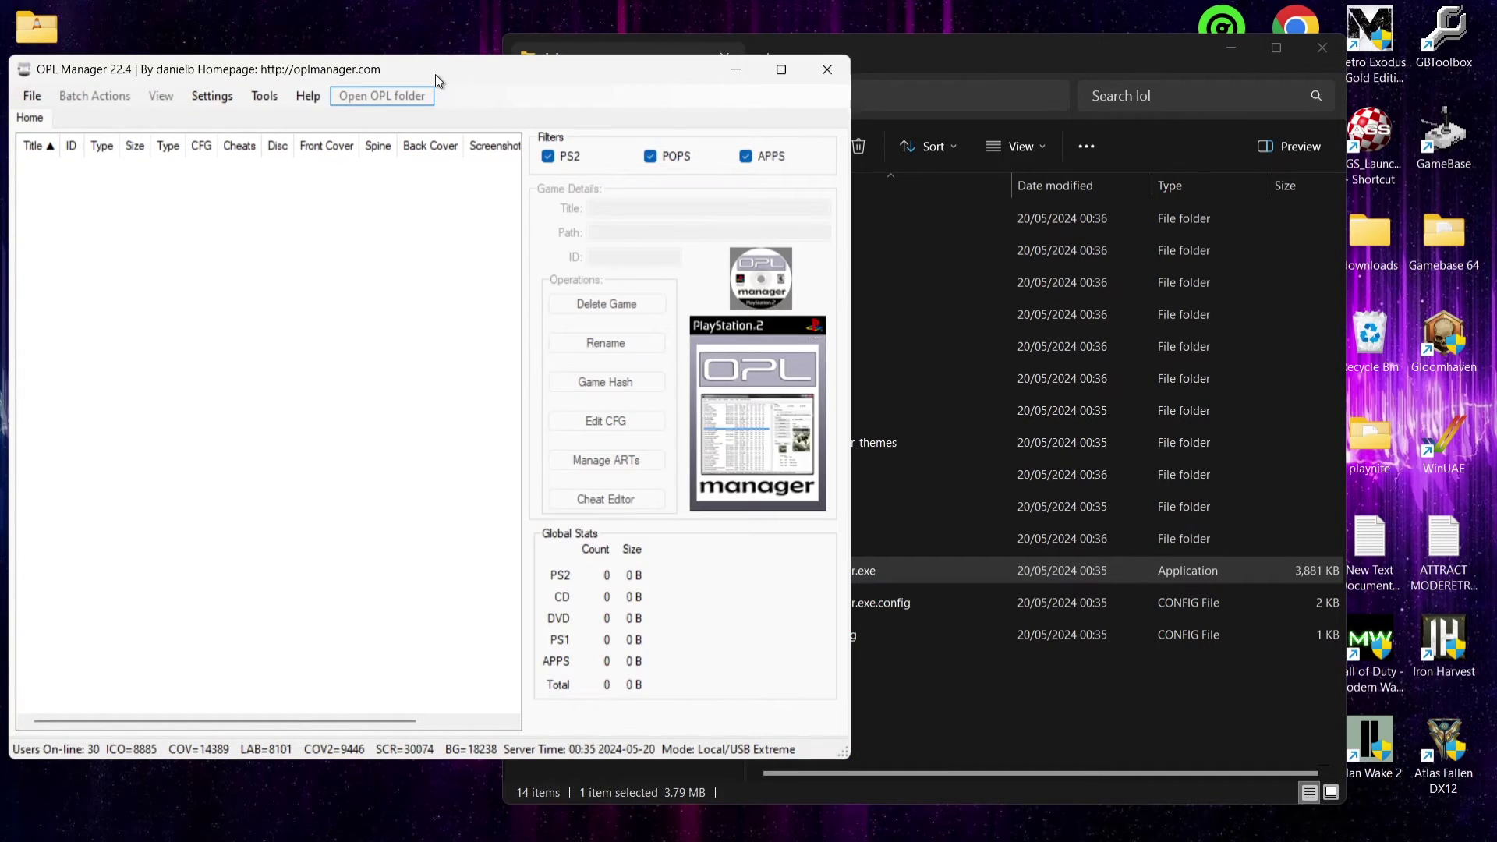
double_click(435, 73)
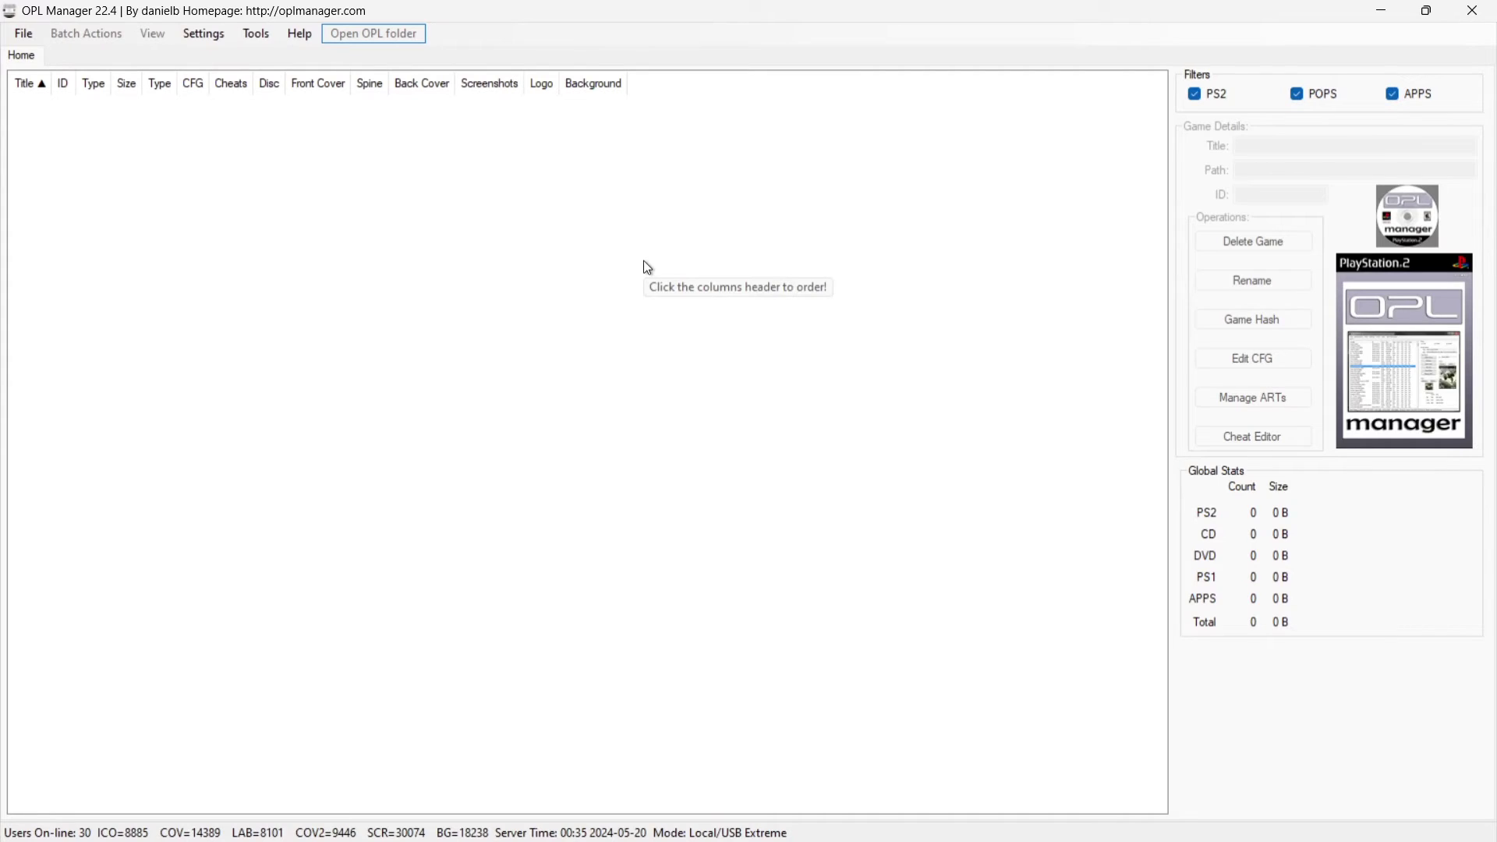
Convert the Crash Bandicoot The Wrath of Cortex .bin to an ISO in lol\DVD using bin->ISO mode.
click(255, 33)
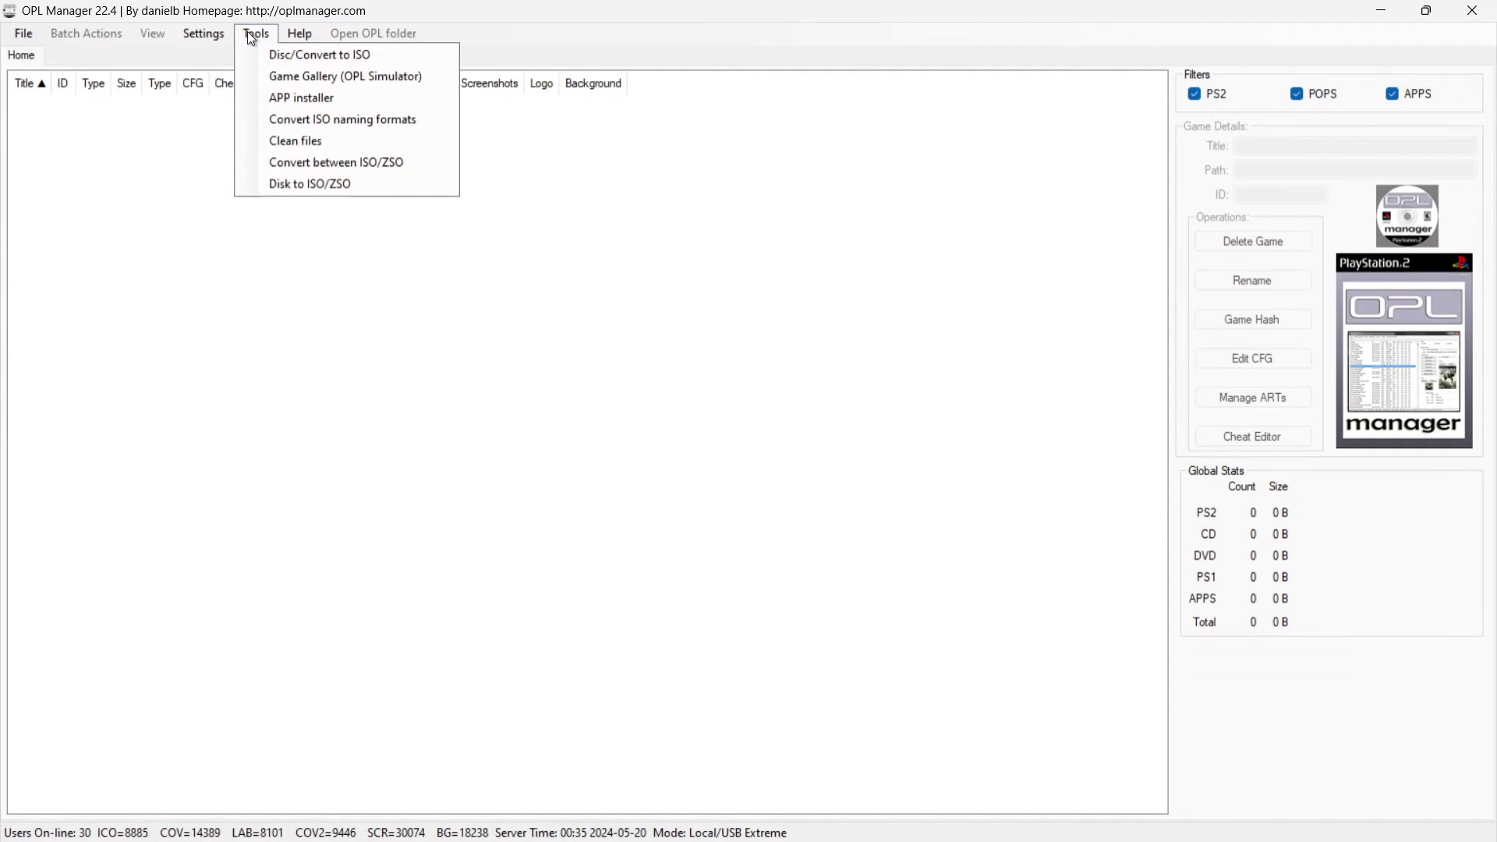
click(300, 58)
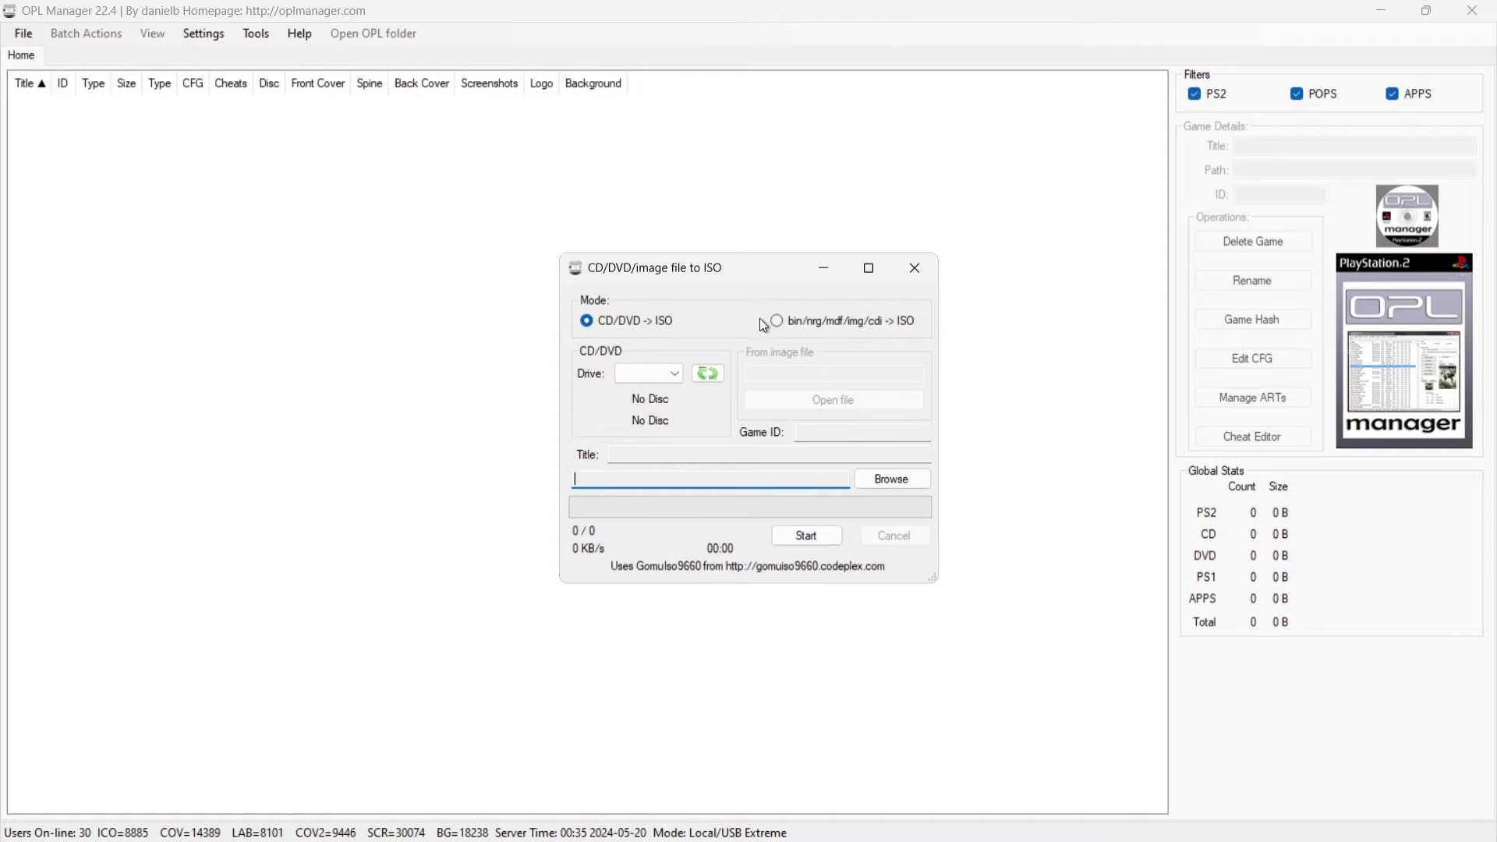
click(780, 323)
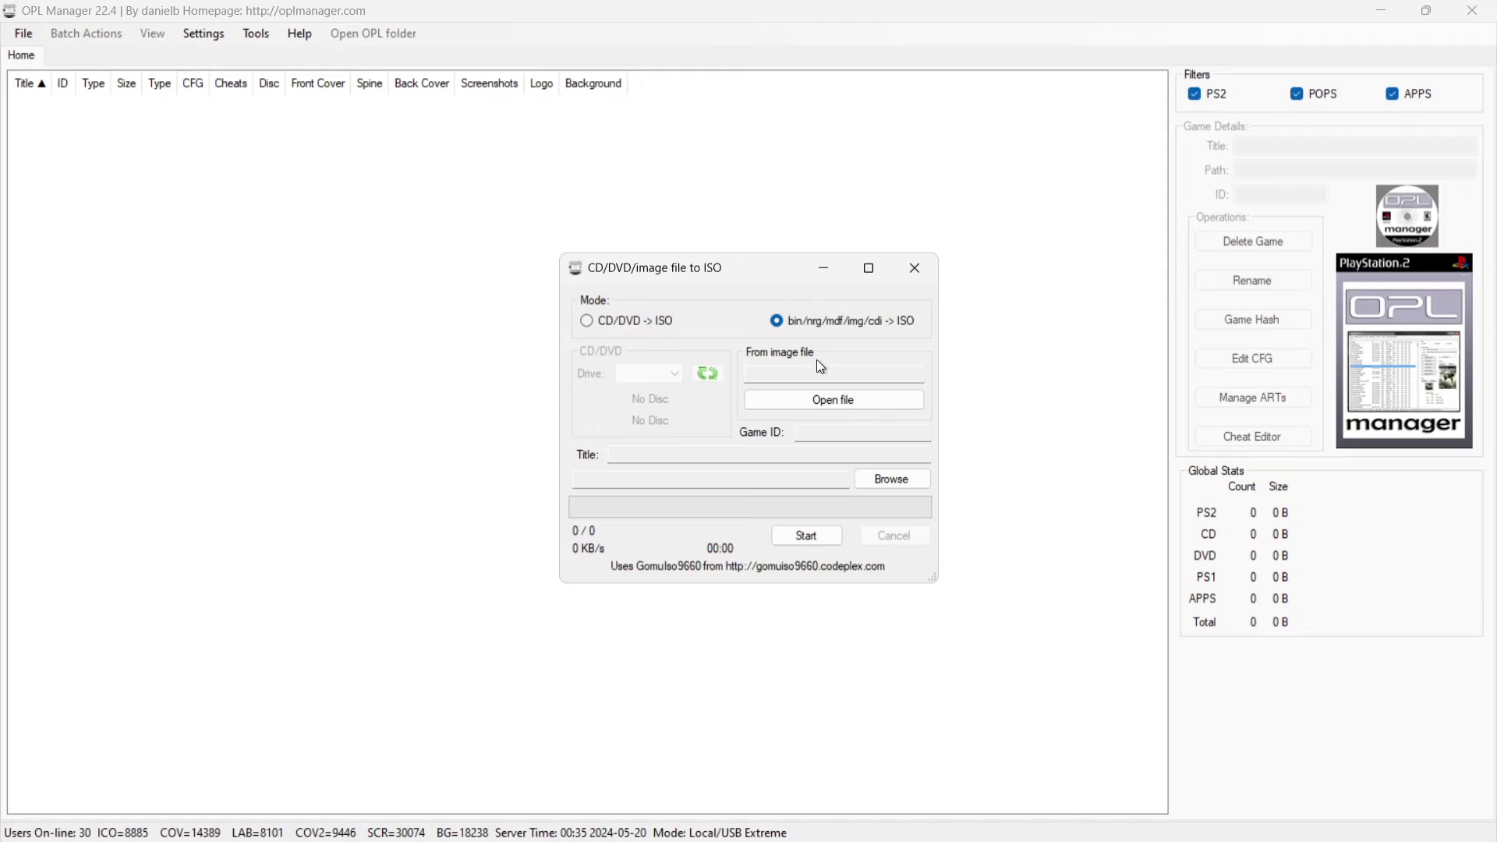
click(859, 403)
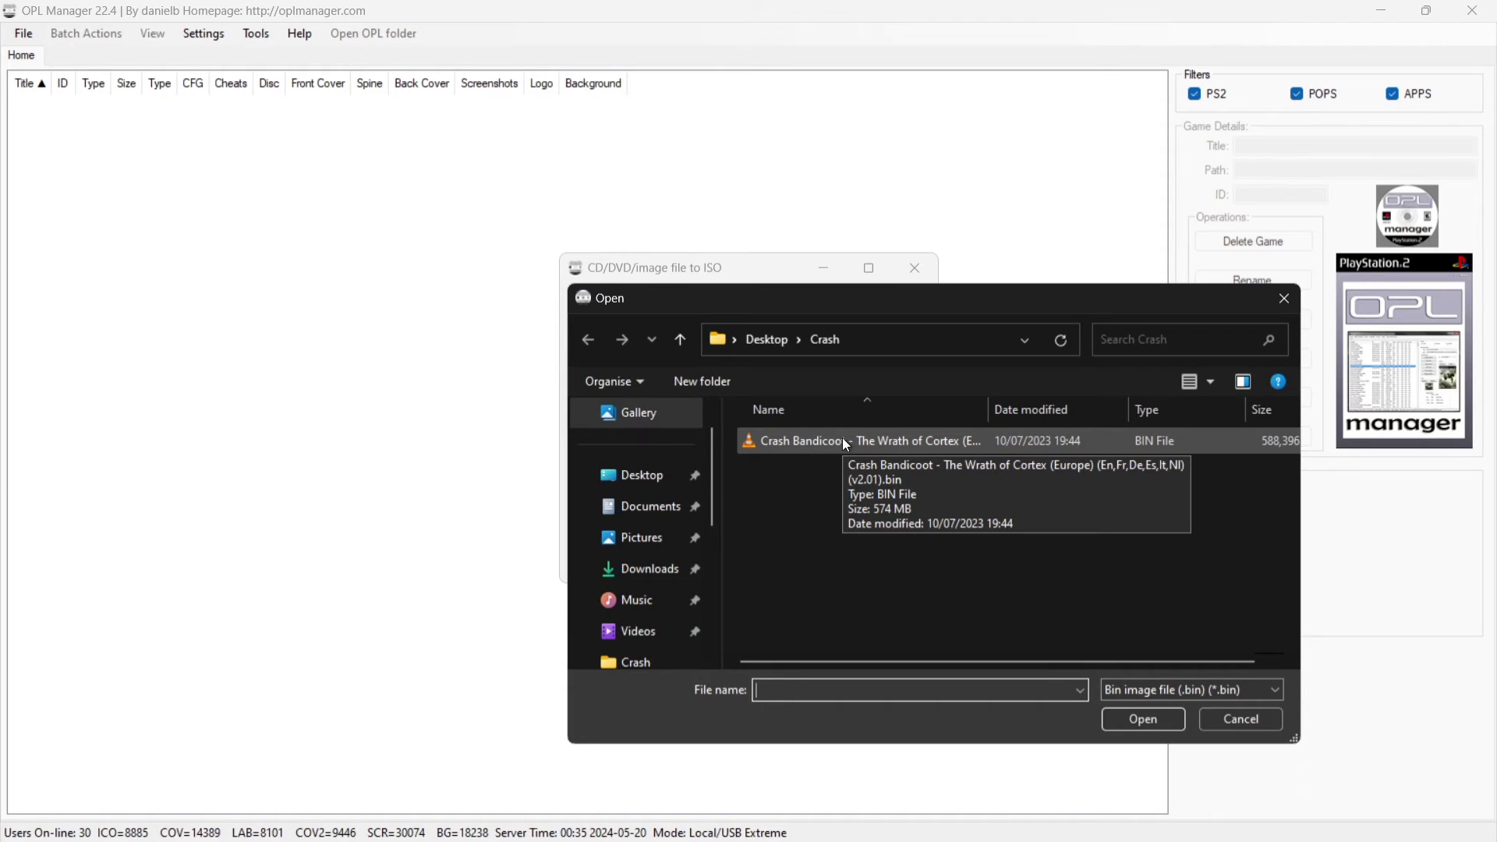
double_click(842, 441)
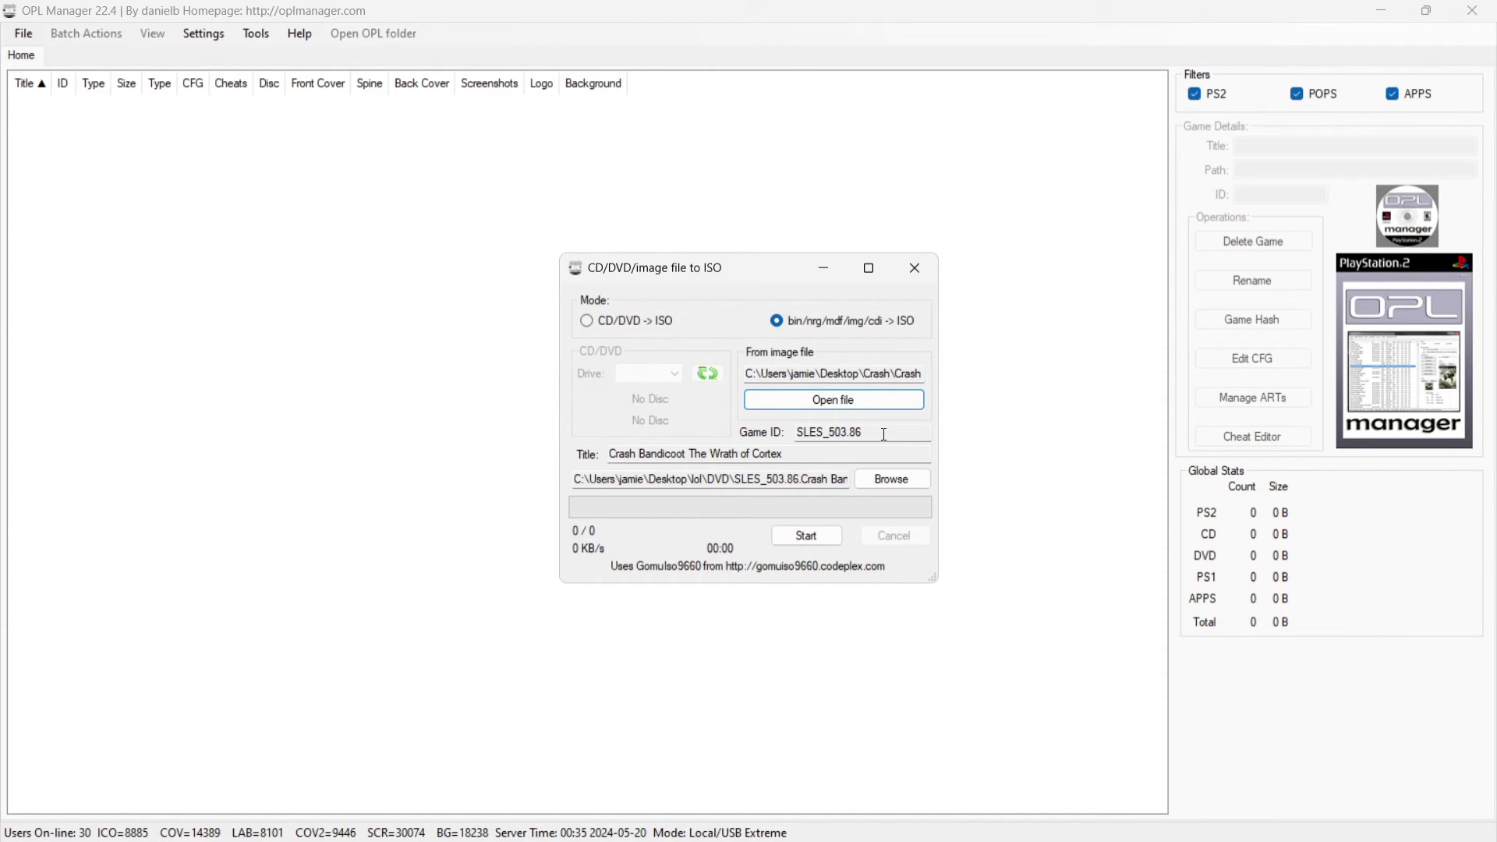
click(827, 536)
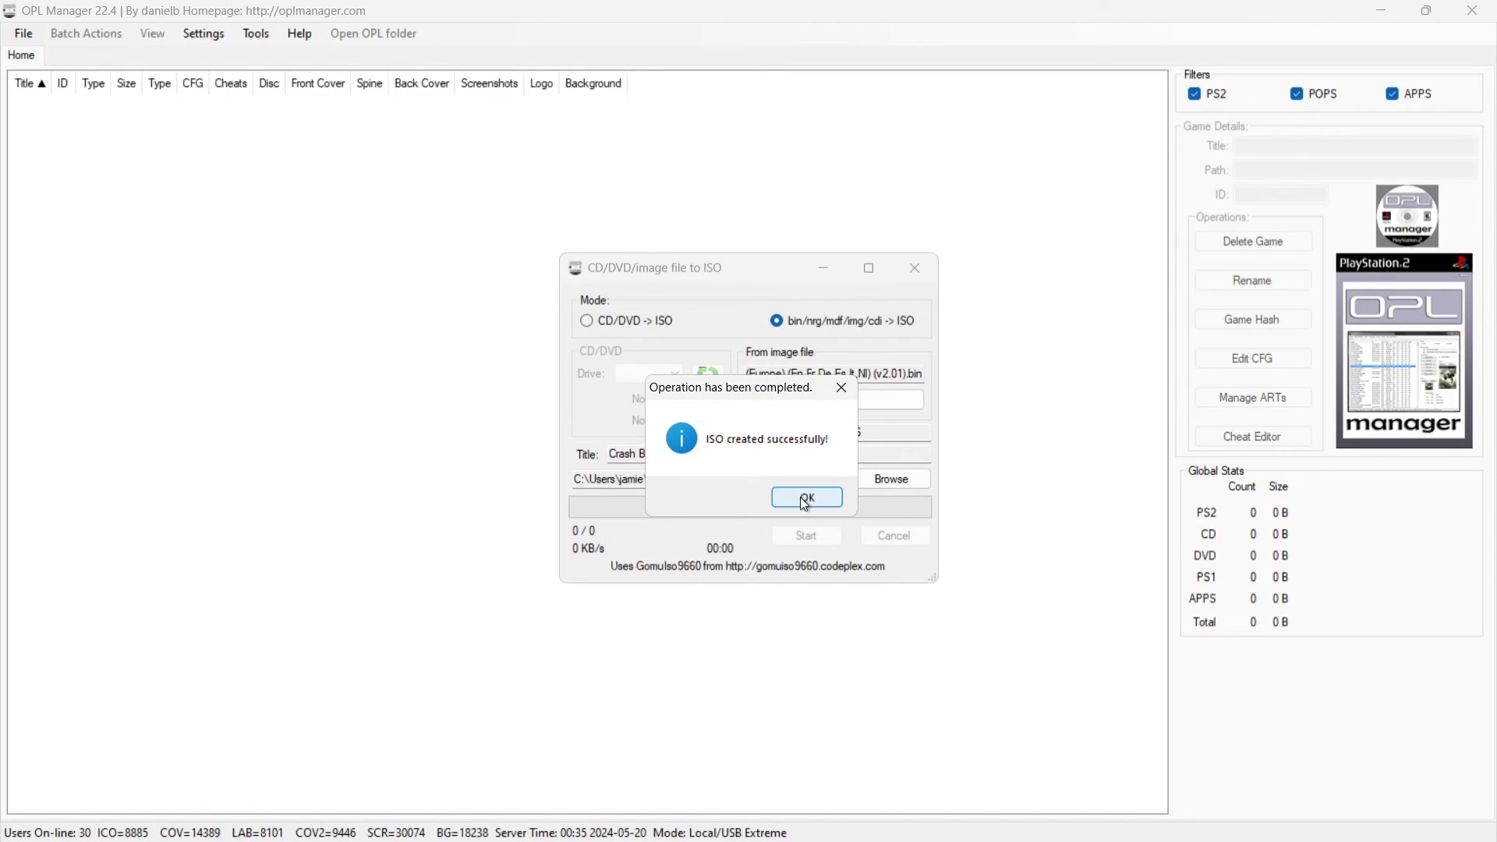
click(807, 499)
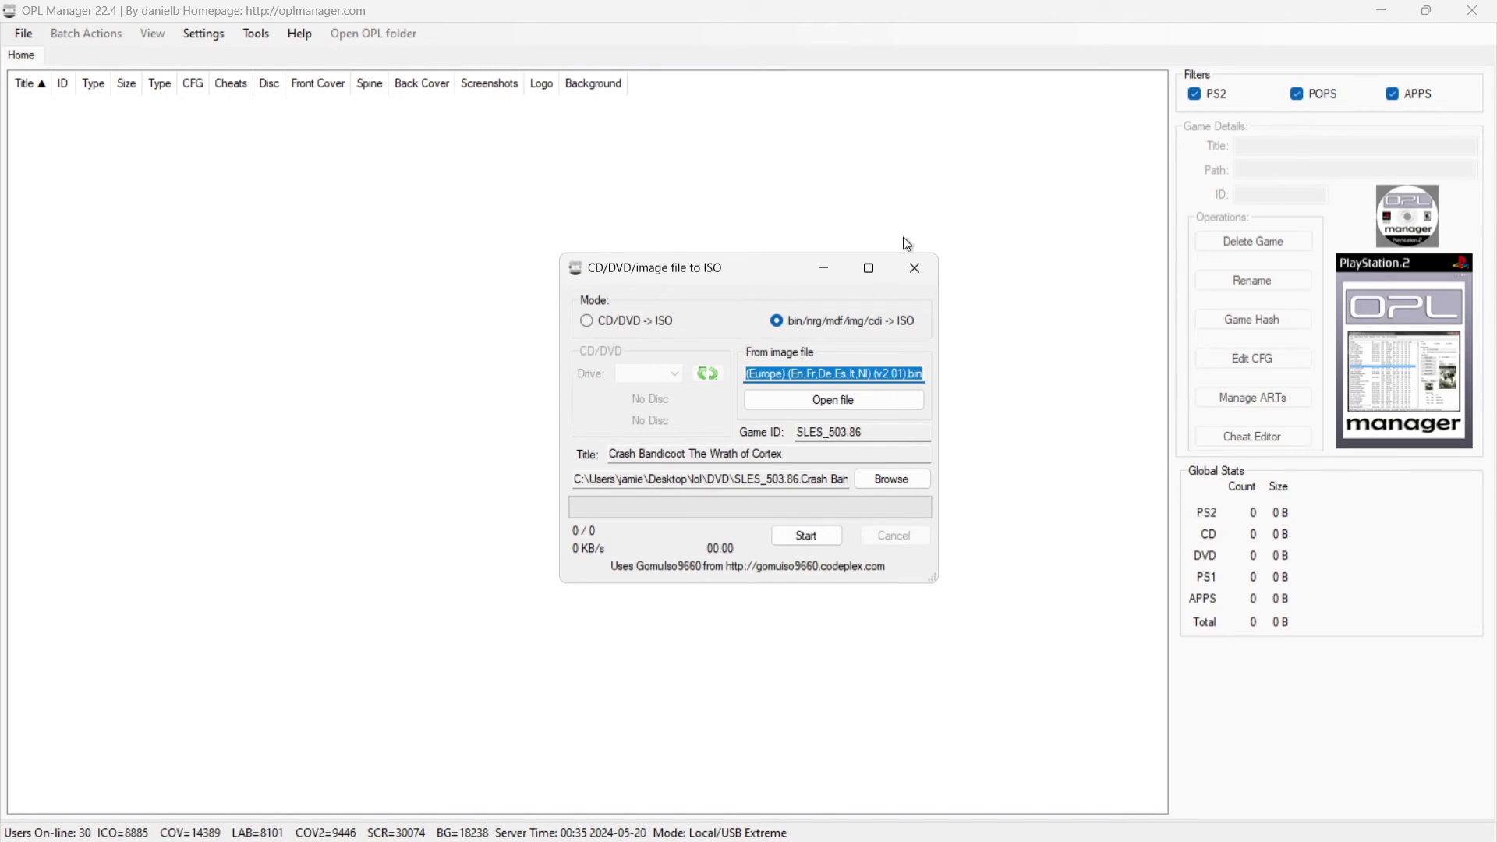
click(914, 268)
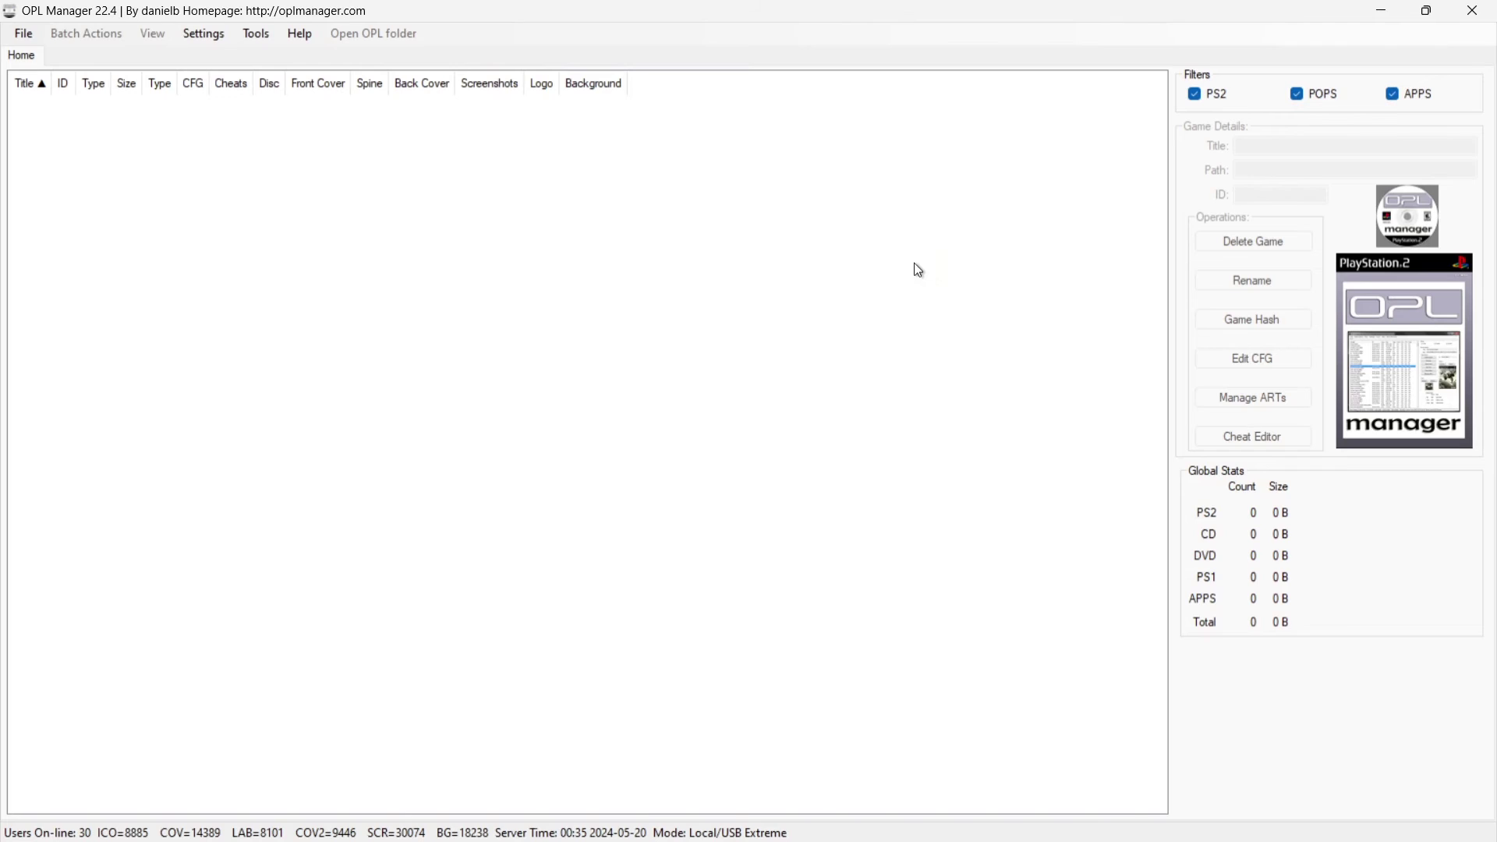
Close OPL Manager, then remove the SLES_503.86. prefix from the ISO's name in lol\DVD.
click(1487, 15)
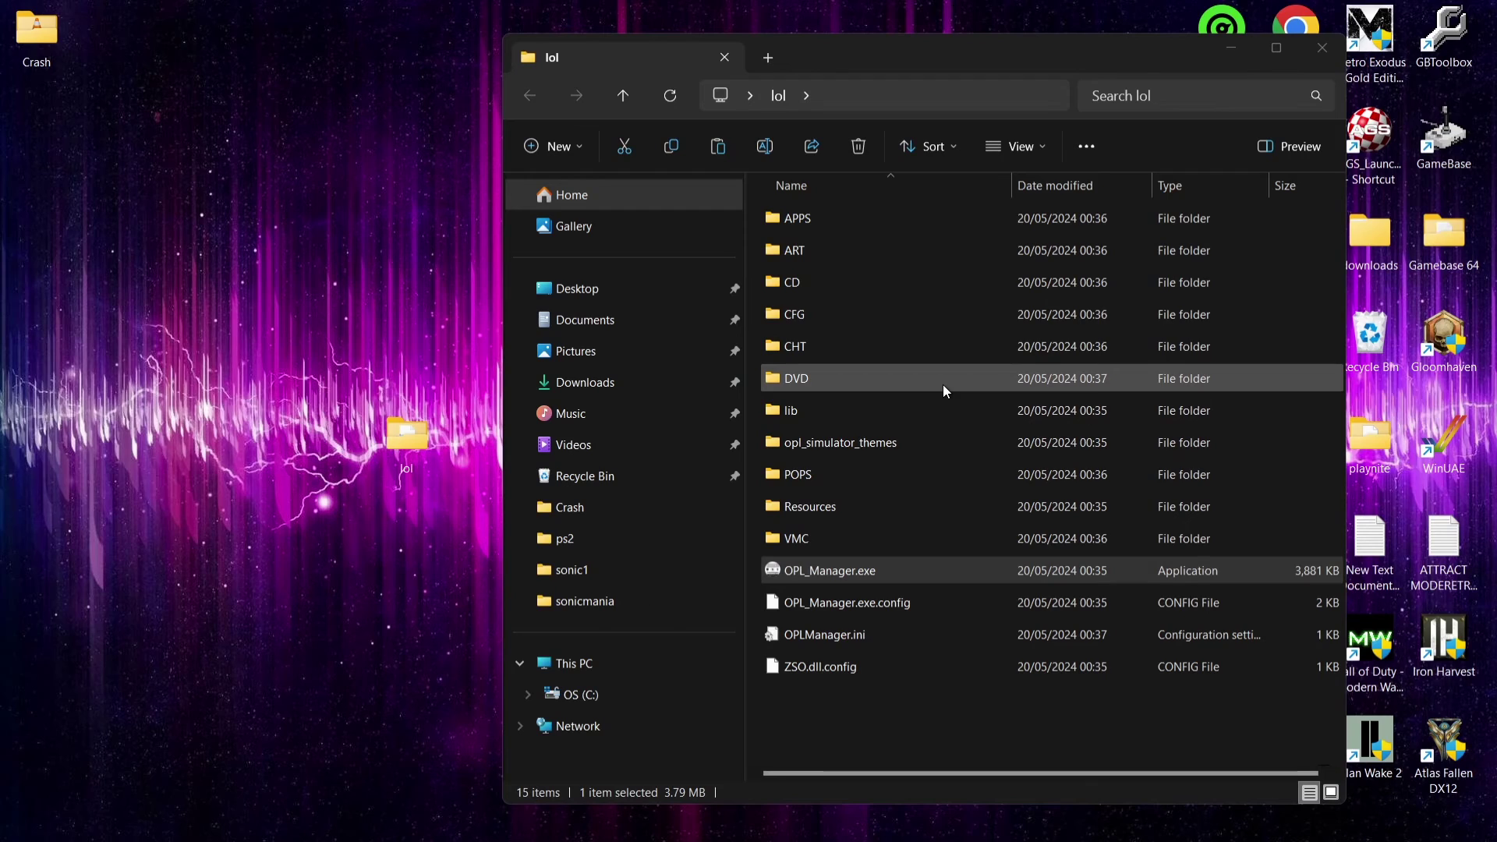
double_click(878, 380)
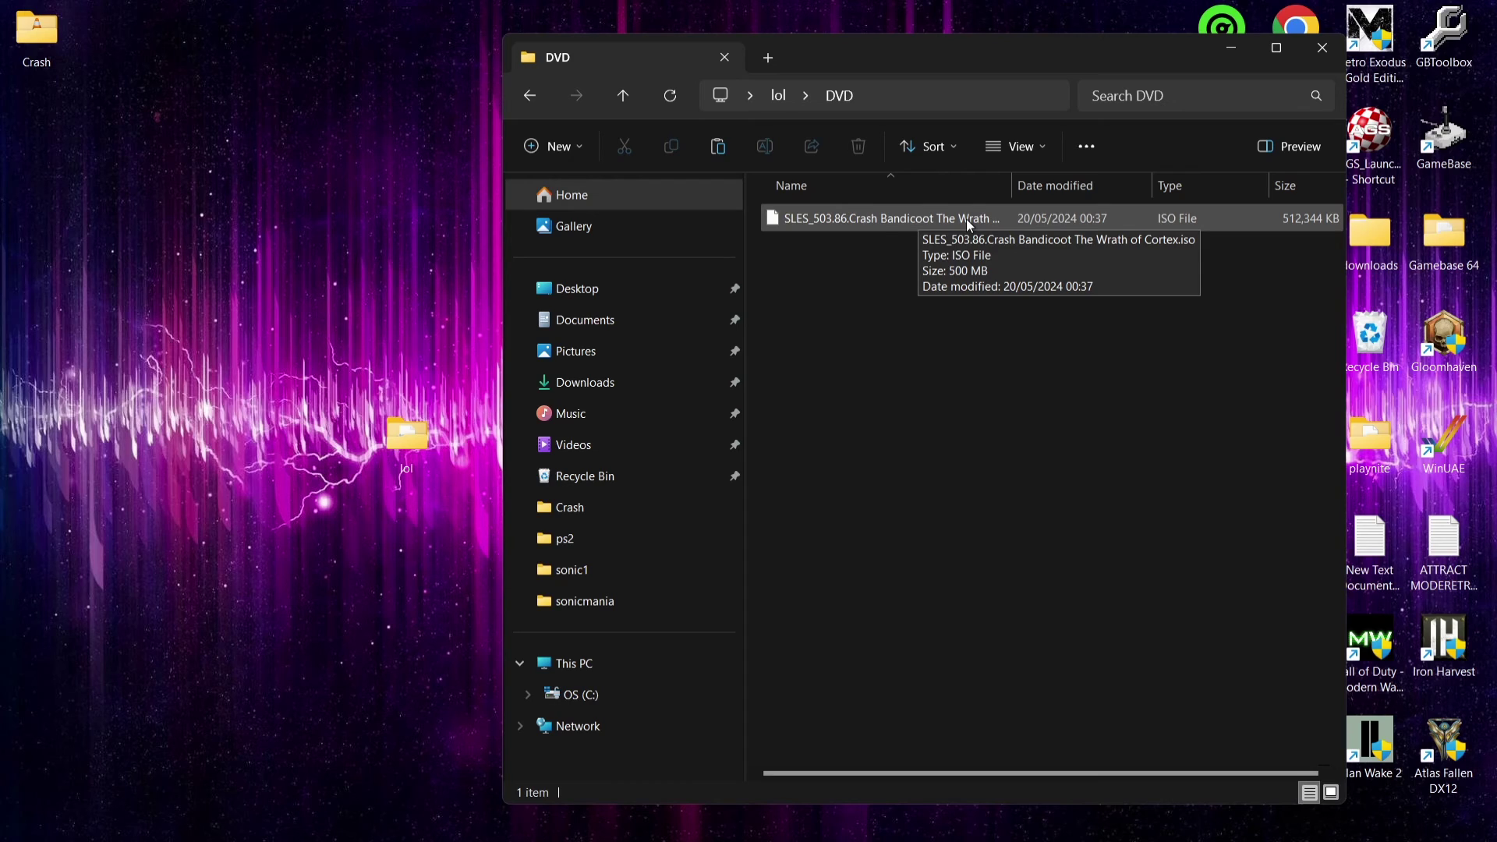
right_click(877, 218)
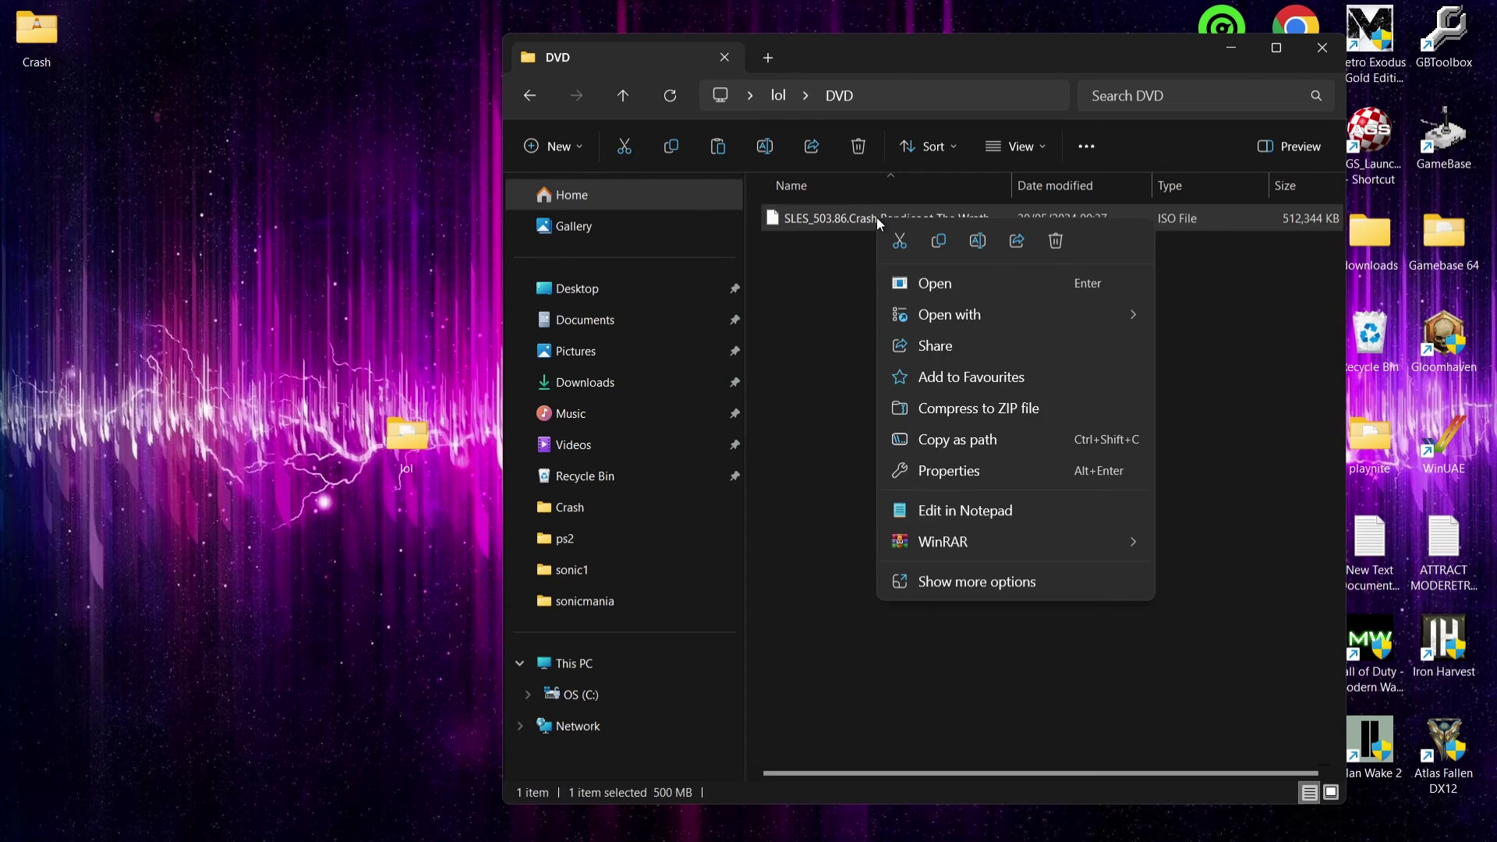
click(939, 588)
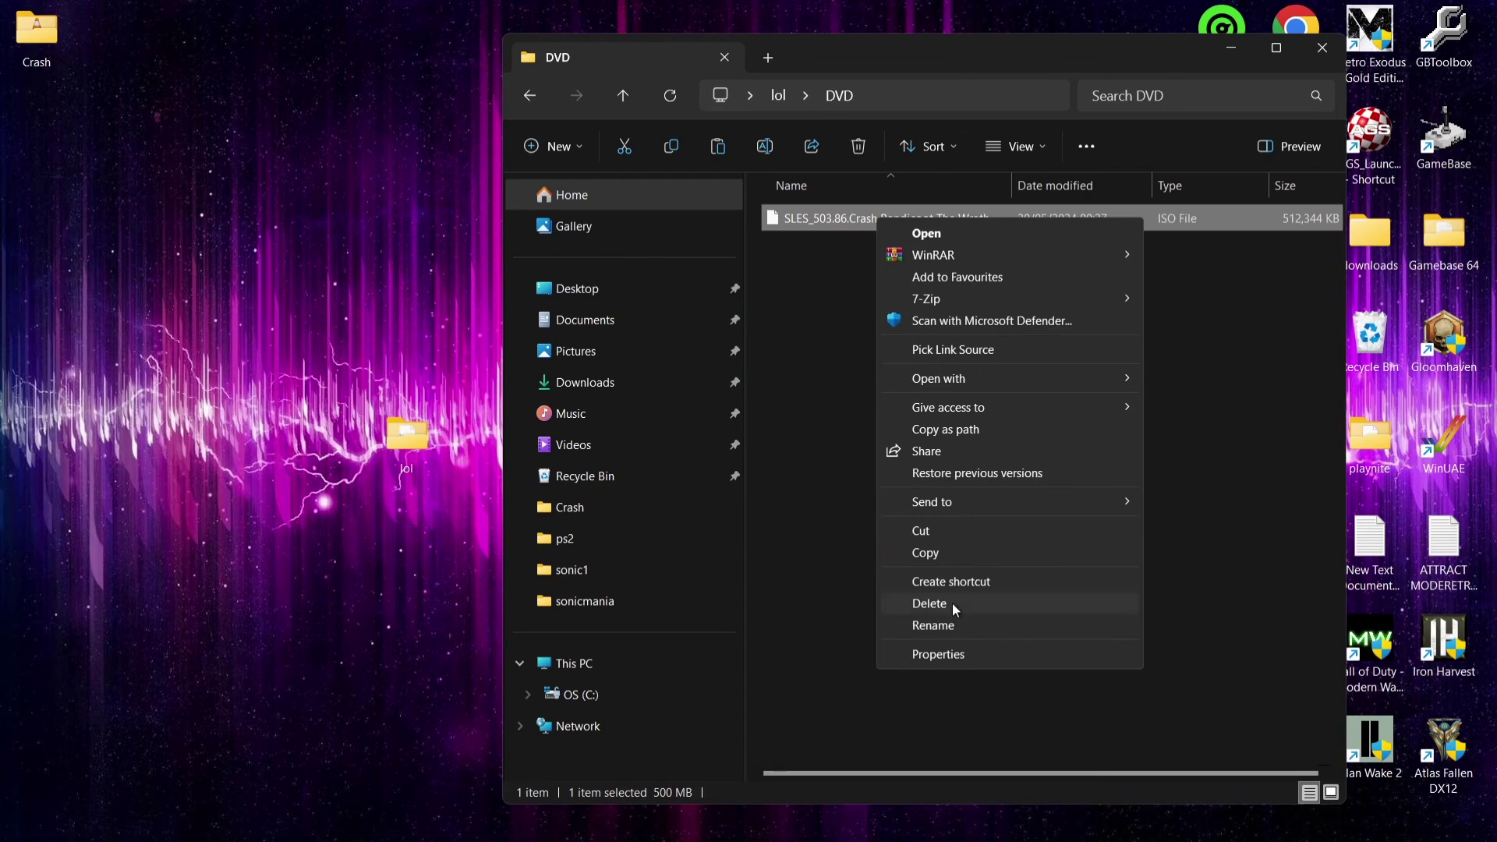
click(948, 625)
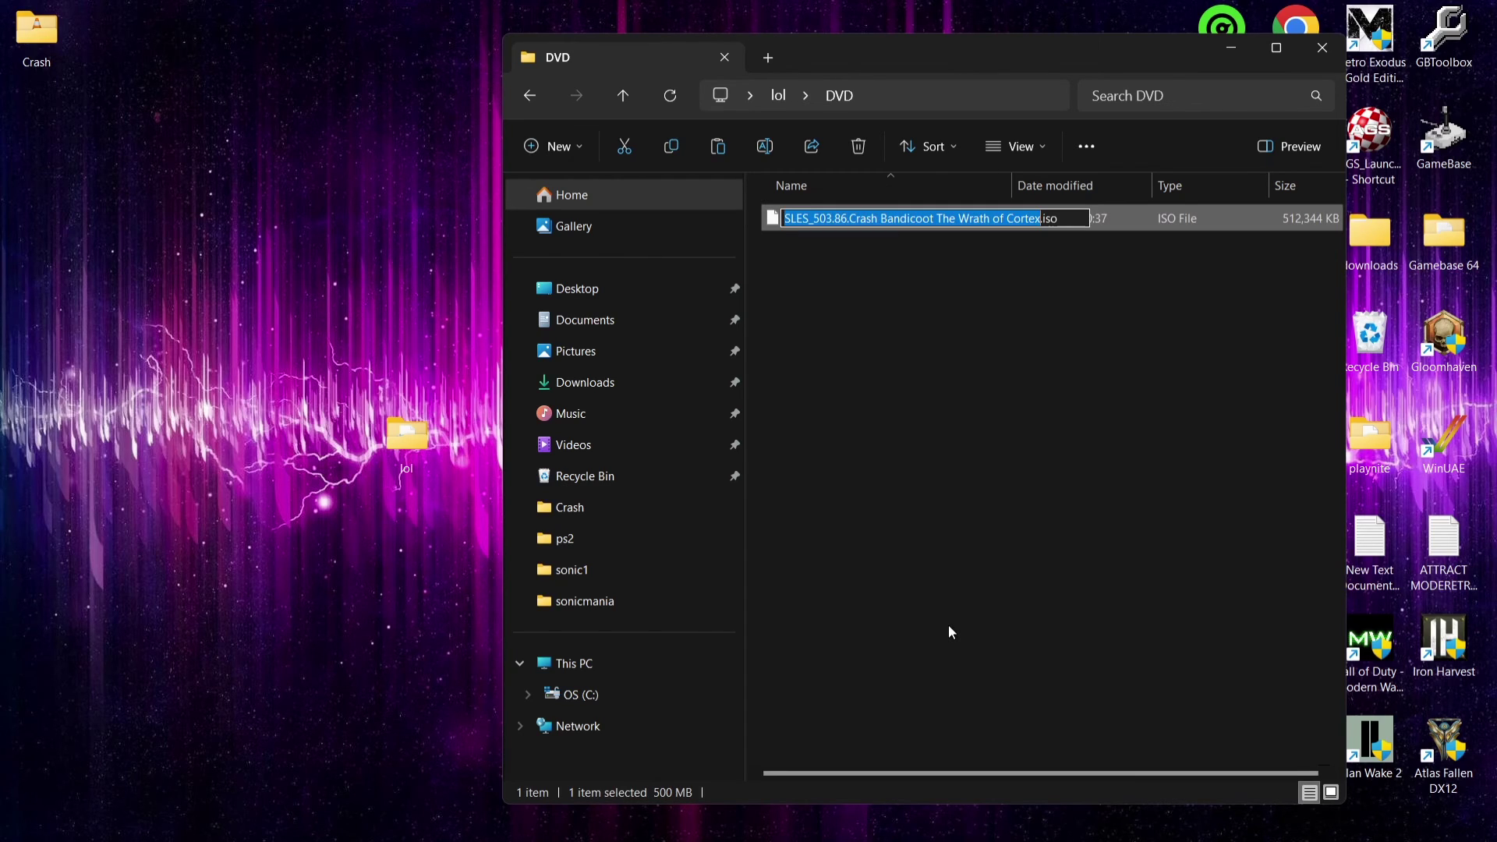
key(Home)
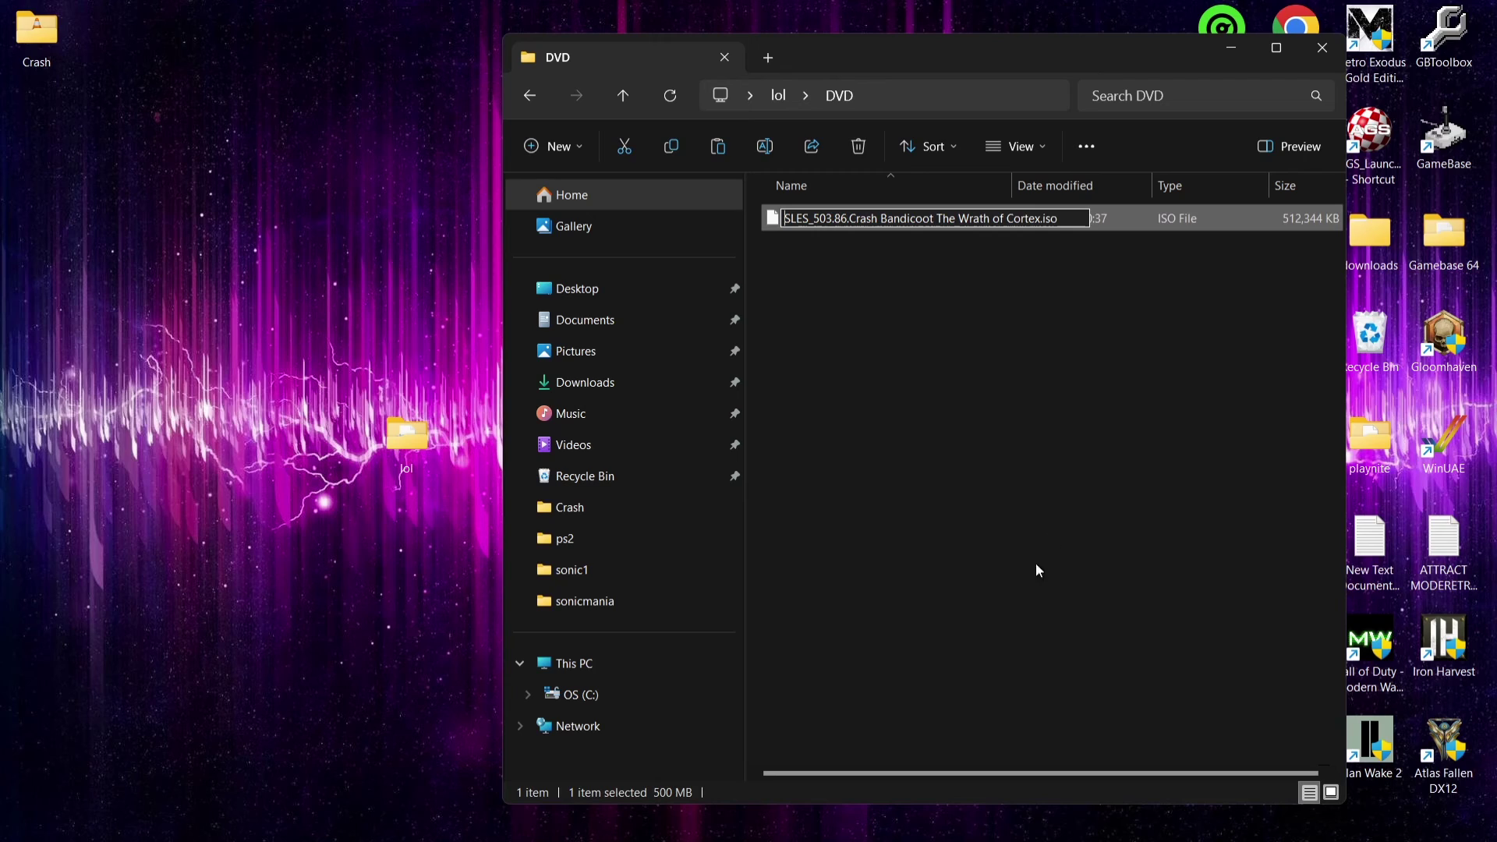
key(ctrl+Right)
key(BackSpace)
key(BackSpace)
key(BackSpace)
key(BackSpace)
key(BackSpace)
key(BackSpace)
key(BackSpace)
key(BackSpace)
key(BackSpace)
key(BackSpace)
key(BackSpace)
key(BackSpace)
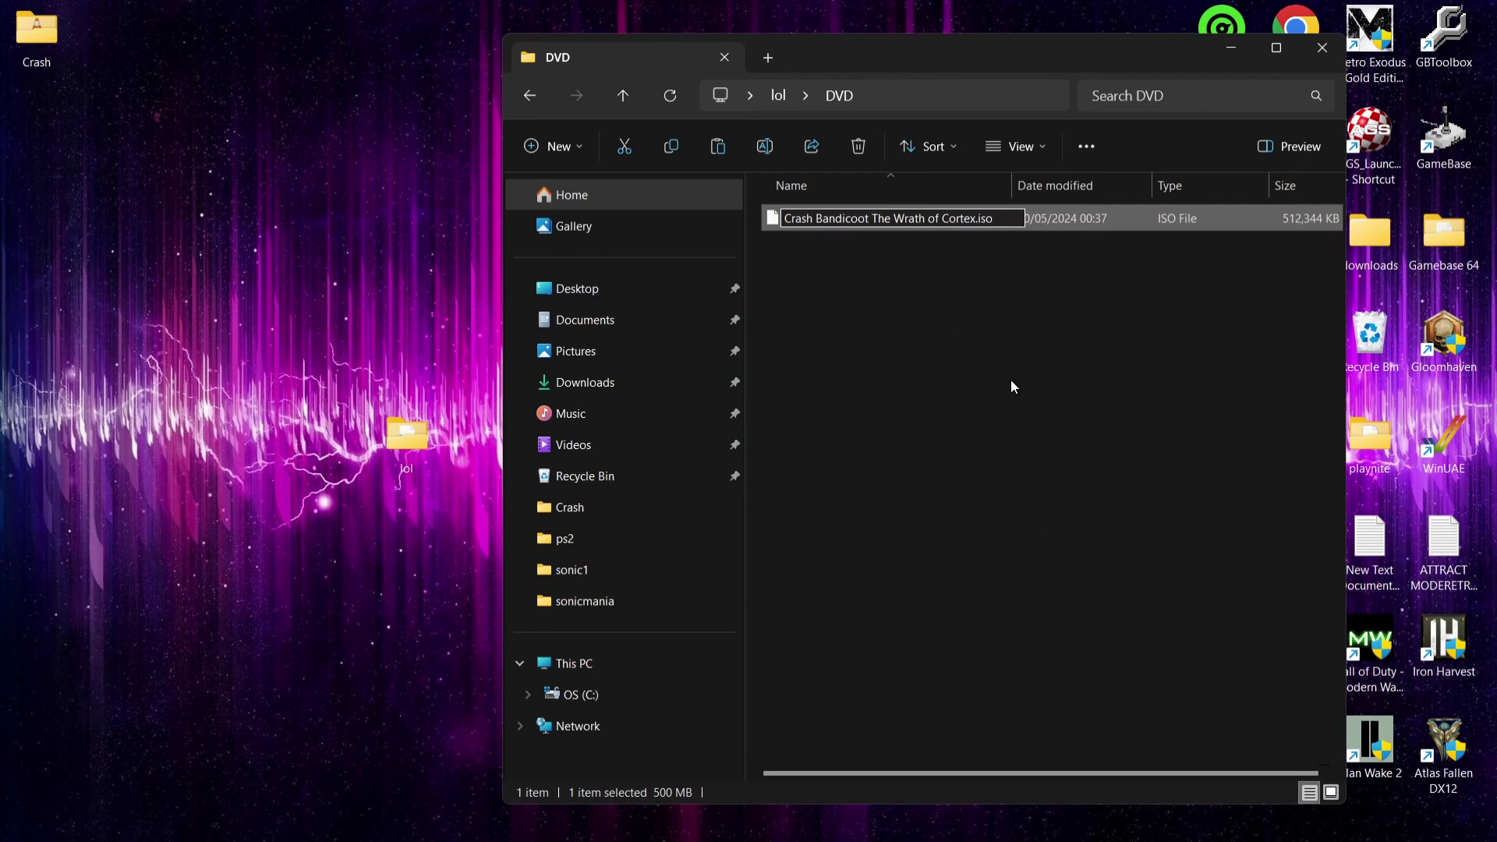